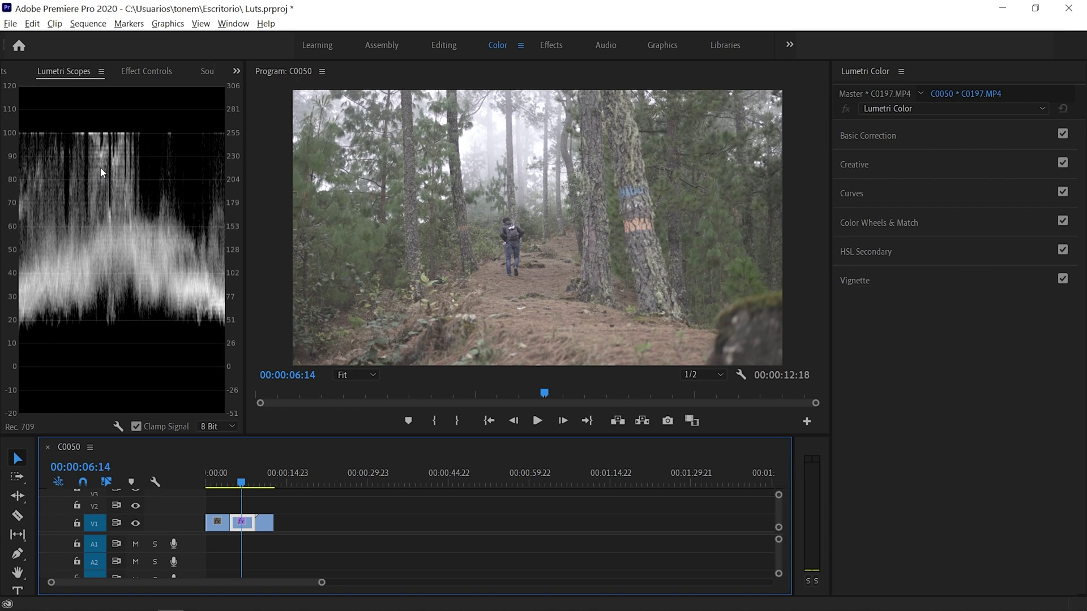
# Set the white balance of the forest clip and the opening hooded-man clip in Basic Correction by sampling pale background areas.
pyautogui.click(896, 135)
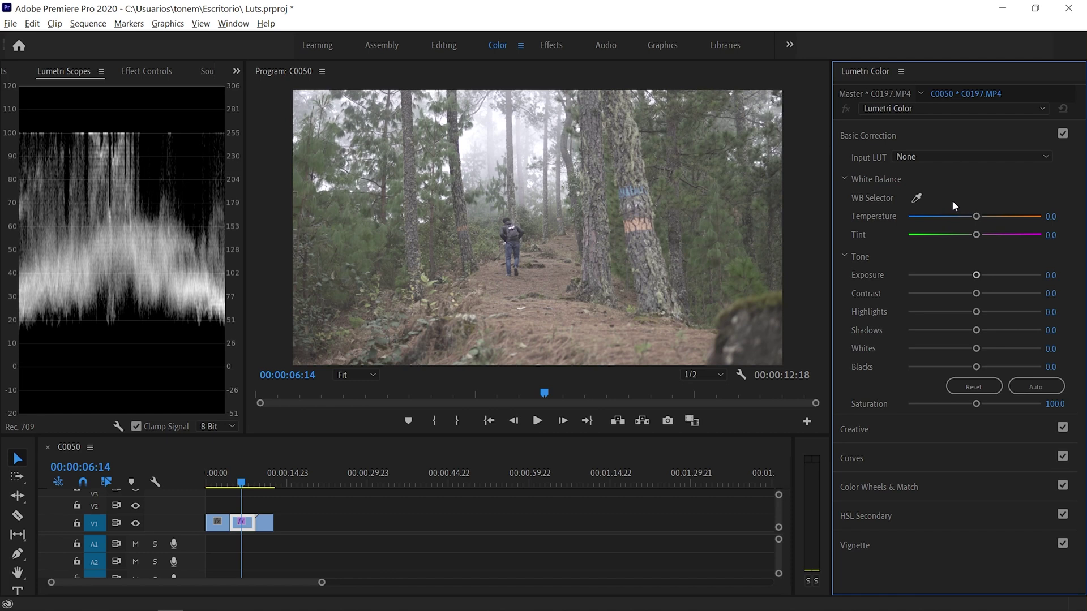
pyautogui.click(917, 199)
pyautogui.click(468, 145)
pyautogui.moveTo(241, 485); pyautogui.dragTo(217, 489)
pyautogui.click(917, 197)
pyautogui.click(576, 152)
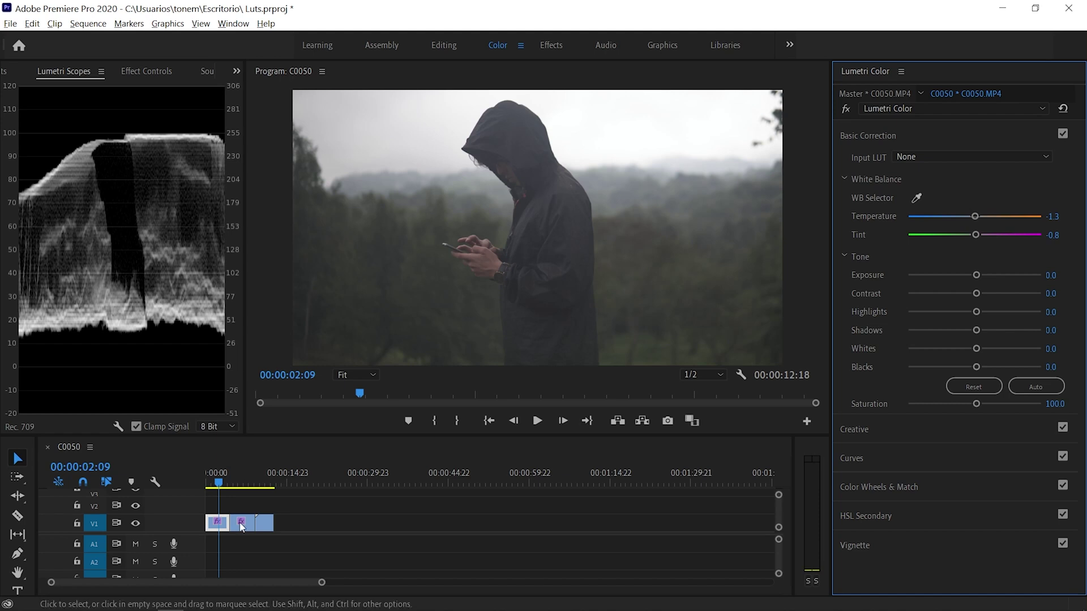
# Examine the Lumetri Scopes waveform for the forest clip and for the closing portrait clip.
pyautogui.click(240, 481)
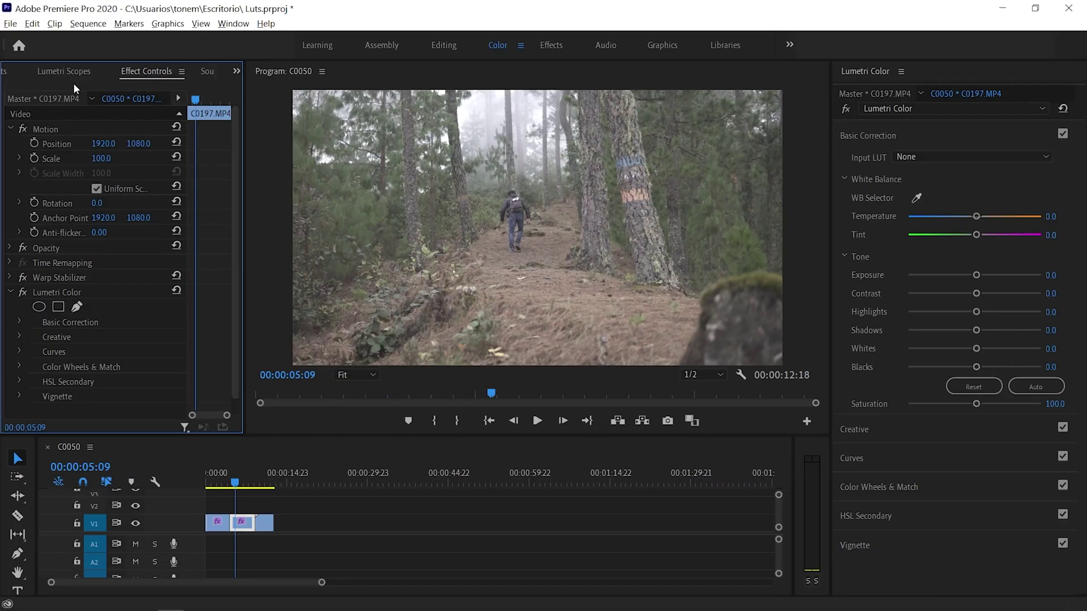
pyautogui.click(73, 71)
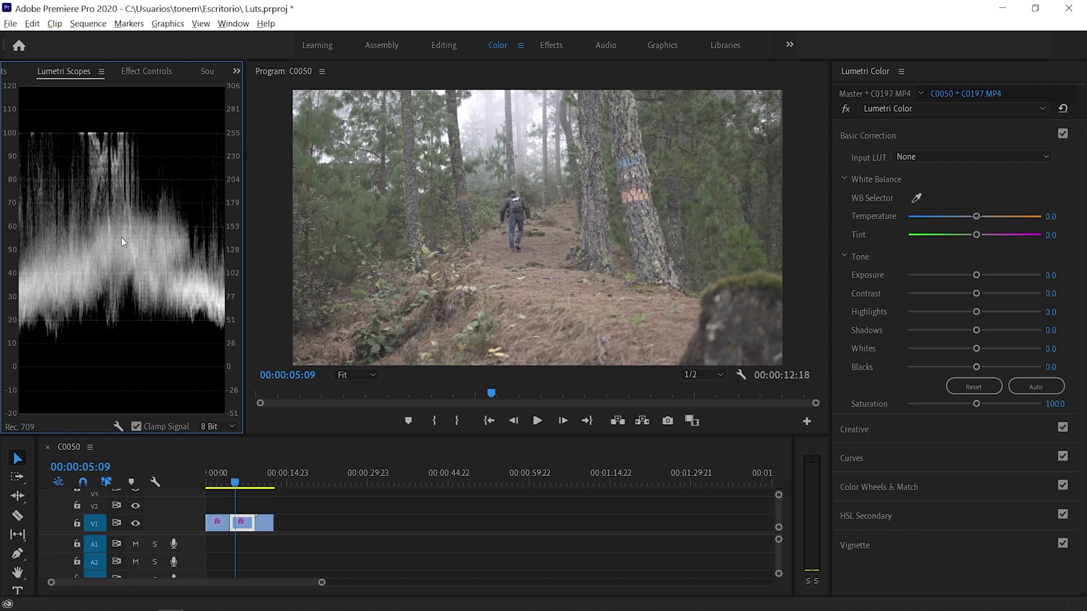
pyautogui.click(234, 23)
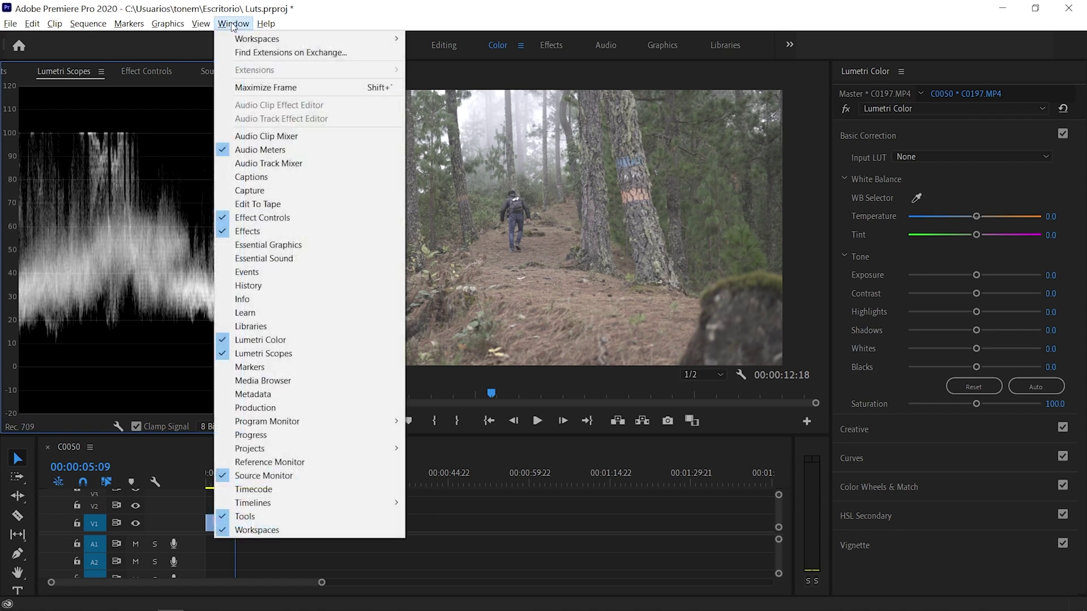
pyautogui.click(308, 354)
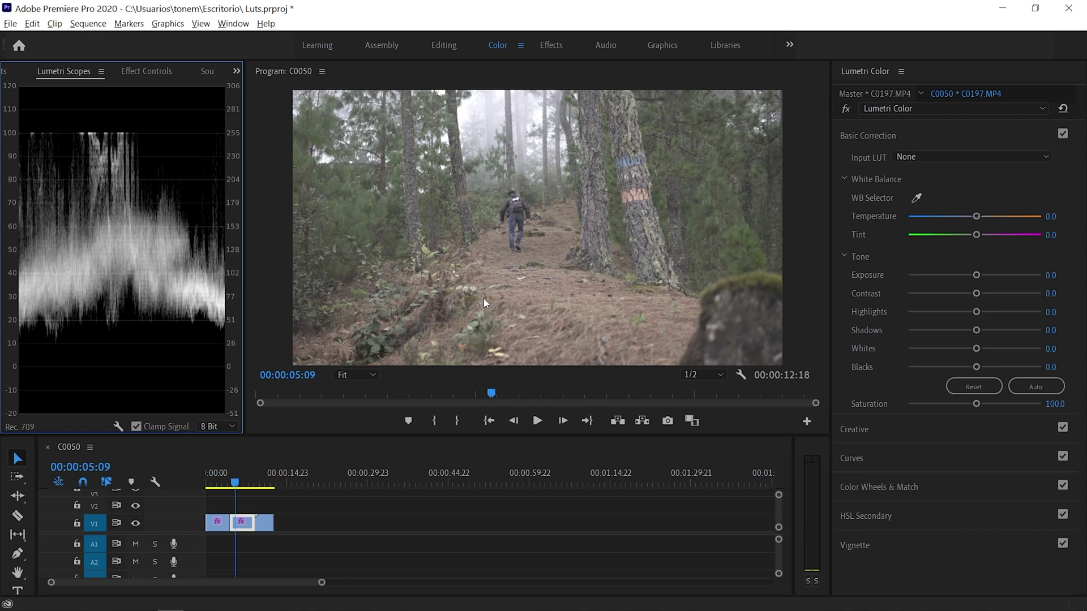
pyautogui.click(267, 481)
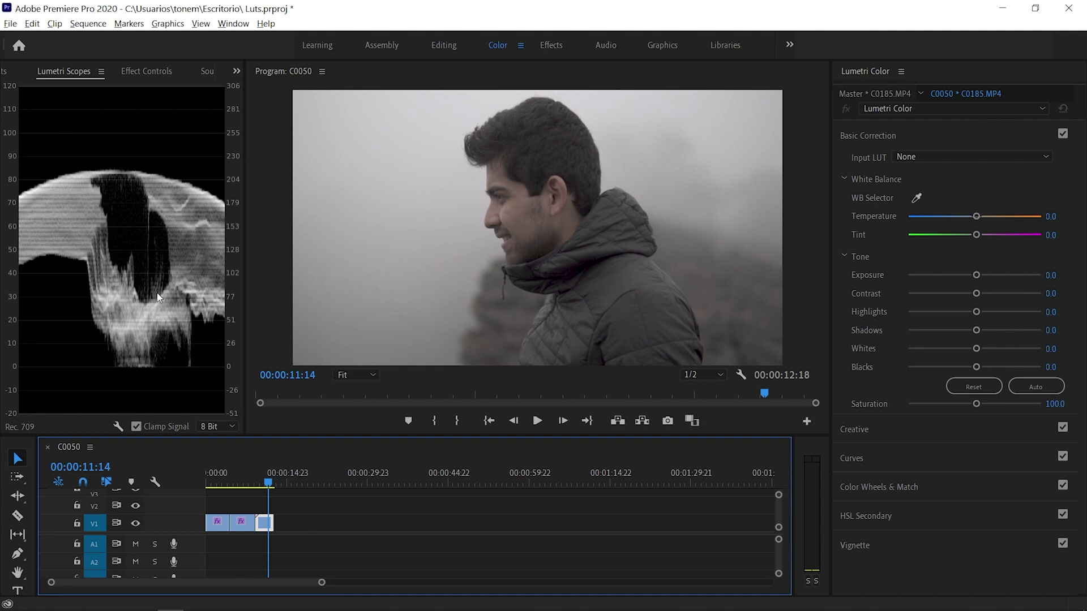
# Lower the forest clip's Blacks to -36.5 and its Whites to -29.1.
pyautogui.click(251, 475)
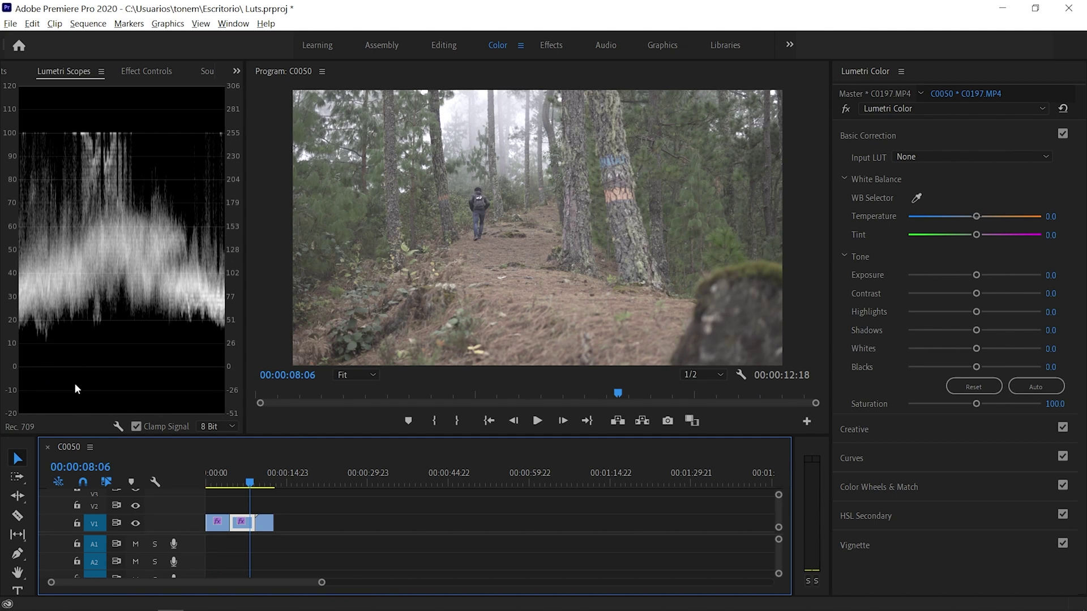
pyautogui.moveTo(978, 369); pyautogui.dragTo(952, 386)
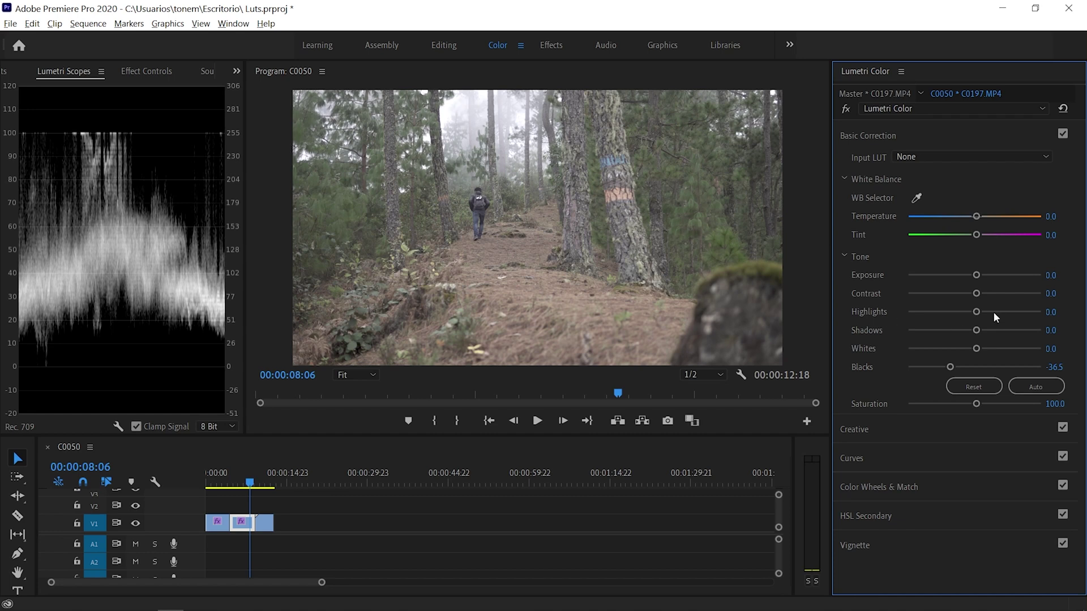
pyautogui.moveTo(977, 348); pyautogui.dragTo(954, 354)
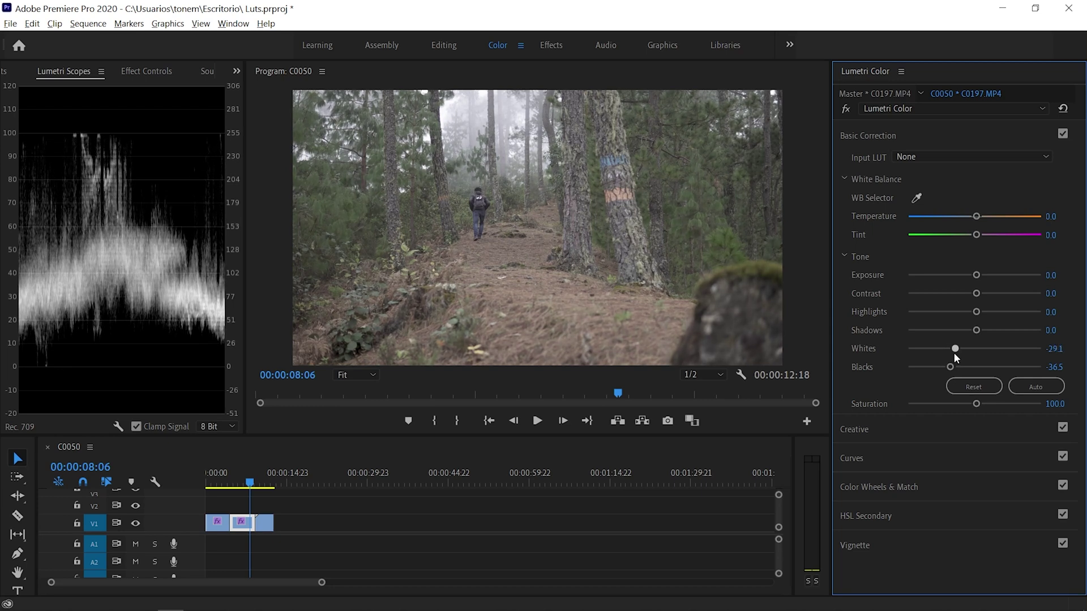
# Set the forest clip's Saturation to 135 in Basic Correction.
pyautogui.click(1054, 404)
pyautogui.write('135')
pyautogui.press('Return')
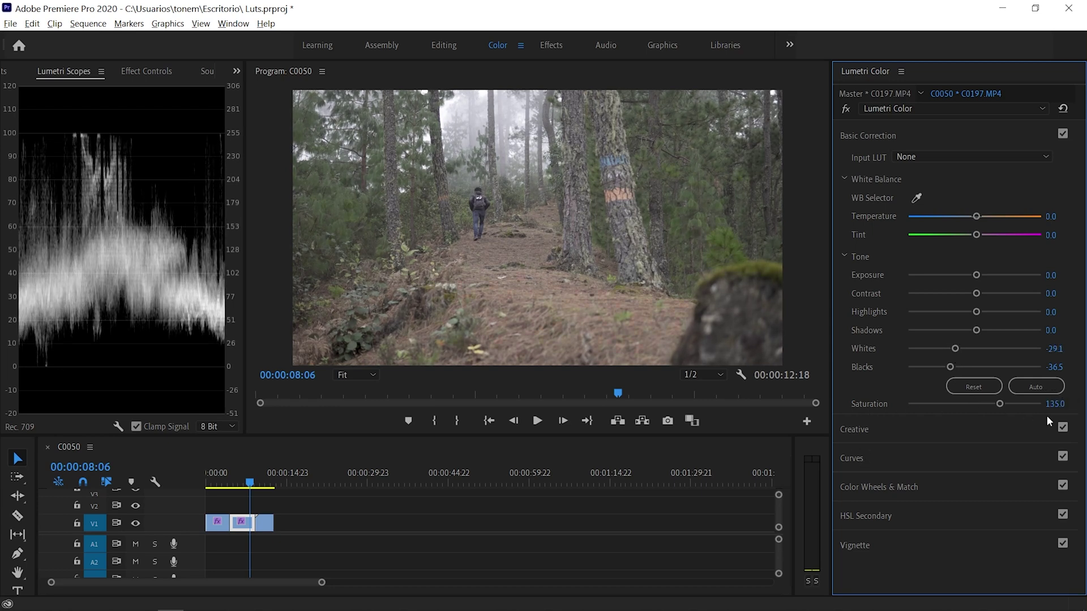
pyautogui.doubleClick(1010, 405)
pyautogui.click(1054, 404)
pyautogui.write('135')
pyautogui.press('Return')
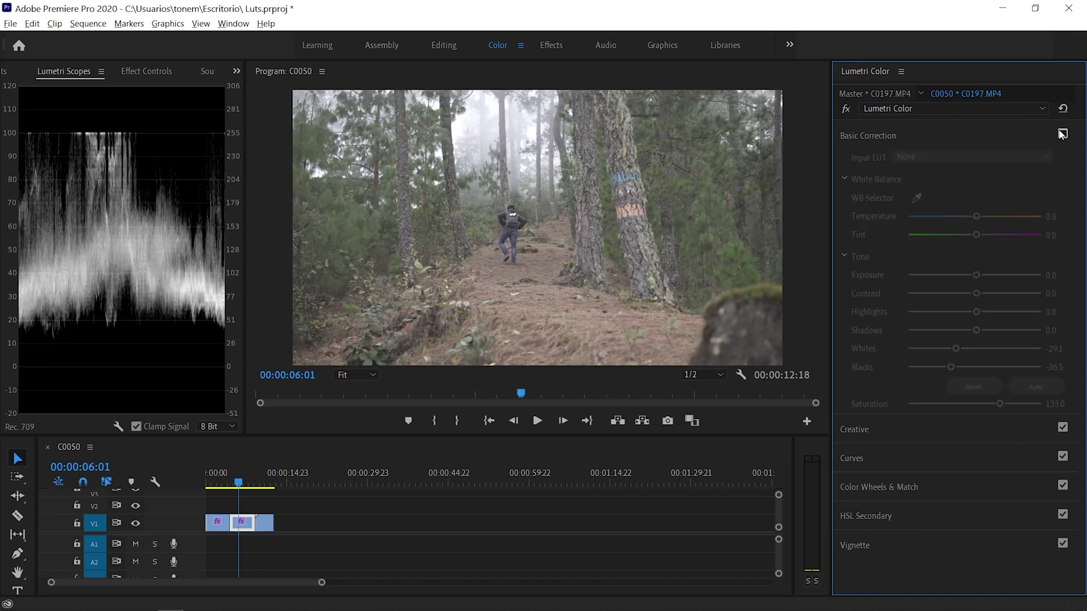
# Compare the forest clip with and without Basic Correction, leaving the correction enabled.
pyautogui.click(1062, 134)
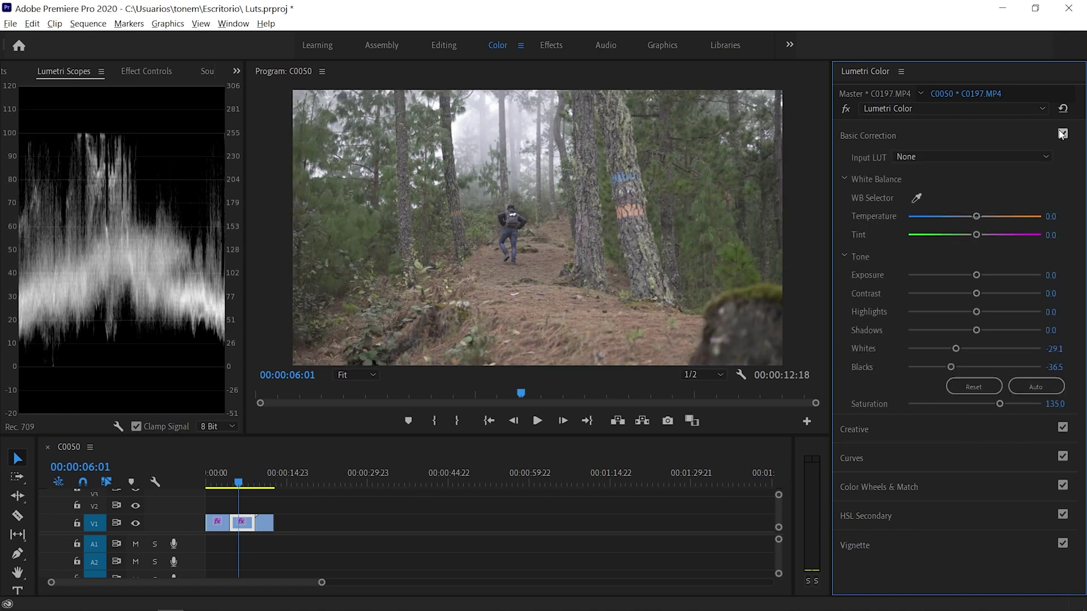
pyautogui.click(1062, 133)
pyautogui.click(1062, 133)
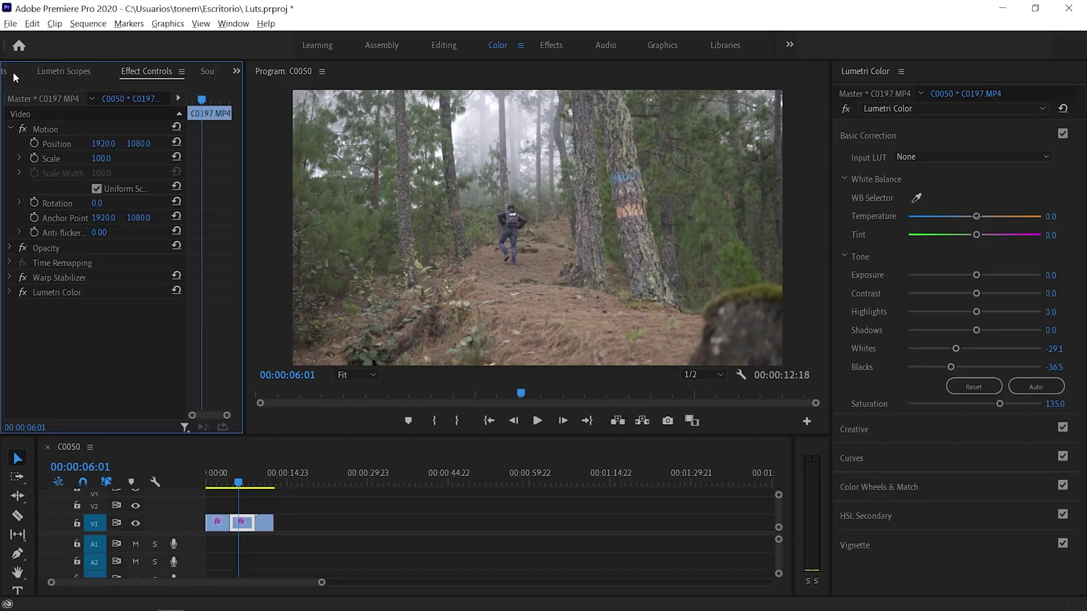
# Find the Lumetri Color effect by searching for "lumetri c", apply a second instance to the forest clip and make it the active one.
pyautogui.click(12, 72)
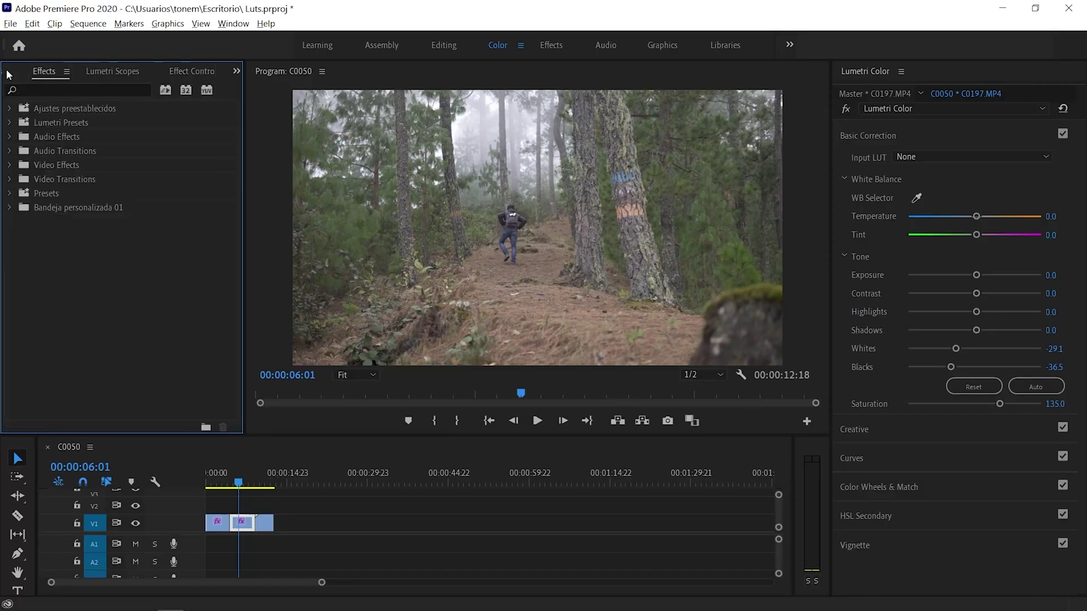
pyautogui.click(63, 94)
pyautogui.write('lumetri c')
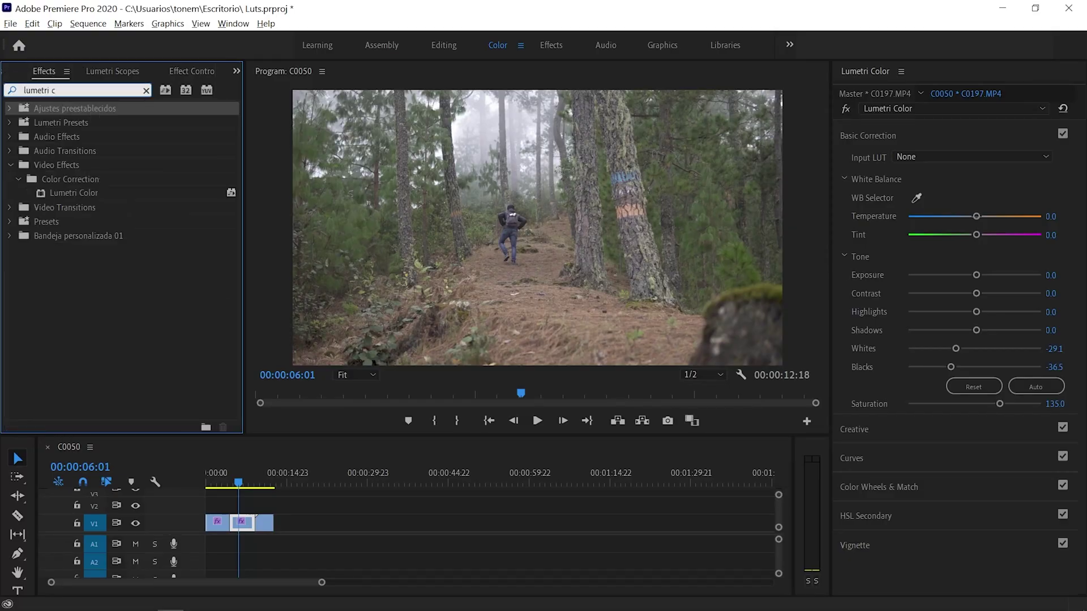
pyautogui.moveTo(112, 193); pyautogui.dragTo(244, 522)
pyautogui.click(194, 71)
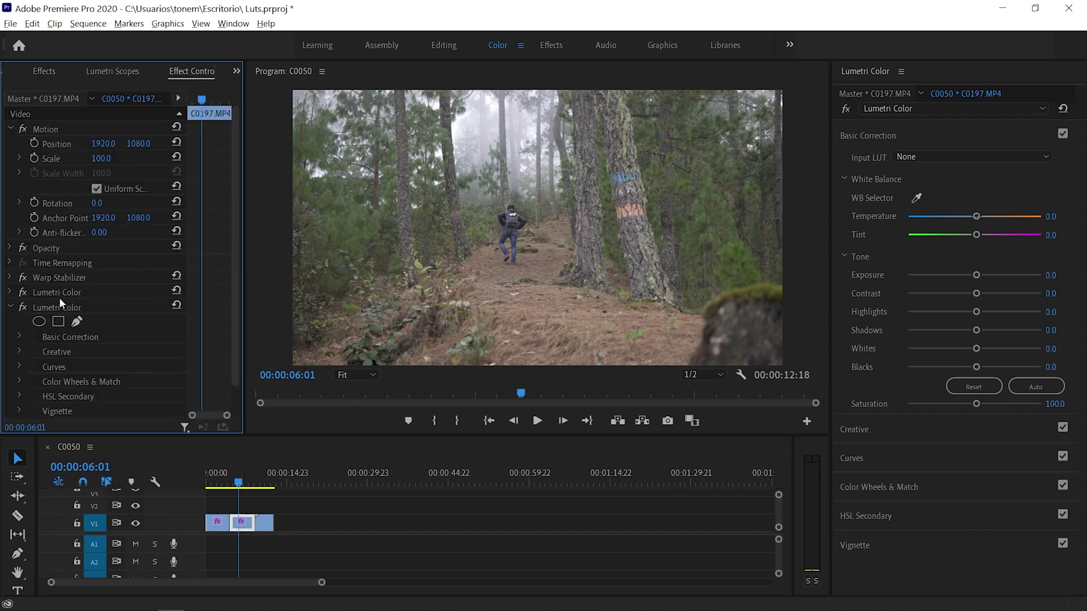
pyautogui.click(8, 310)
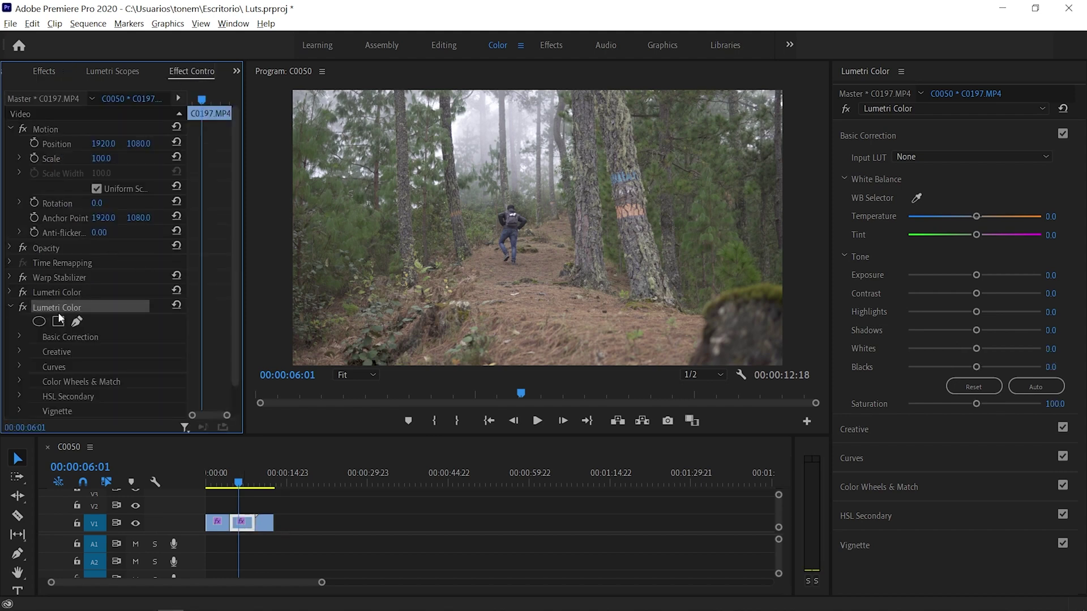
pyautogui.click(925, 108)
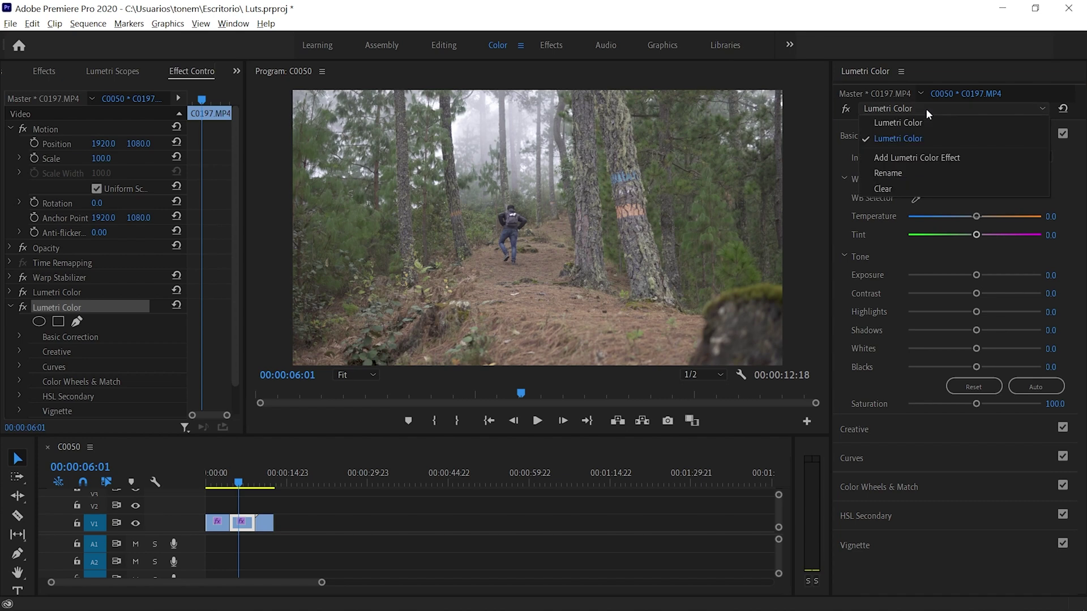
pyautogui.click(920, 141)
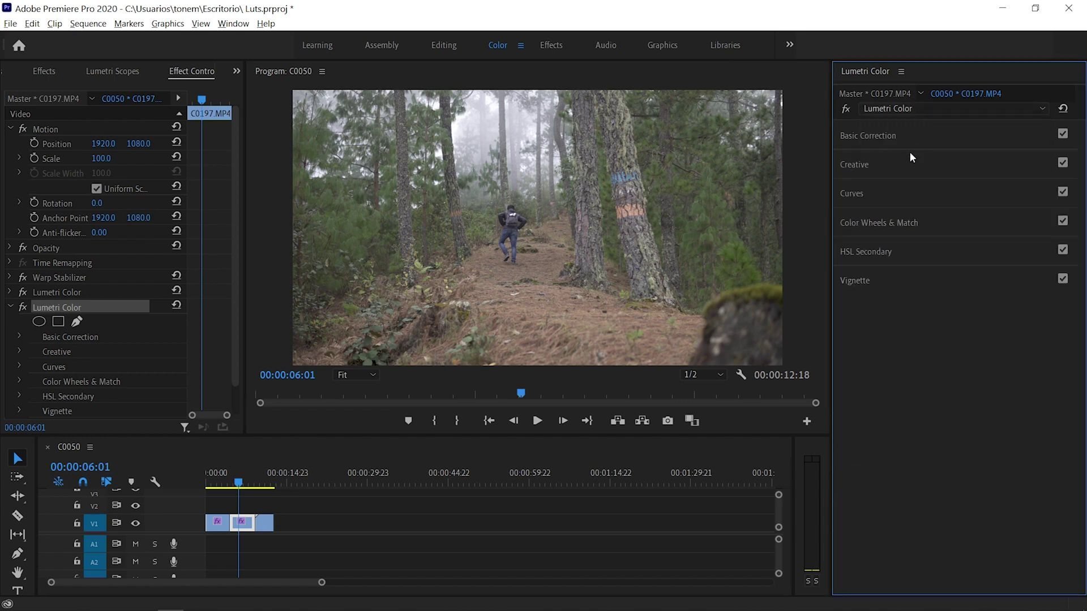
# Shape the white RGB curve into a gentle S by lowering the shadows and raising the highlights.
pyautogui.click(898, 195)
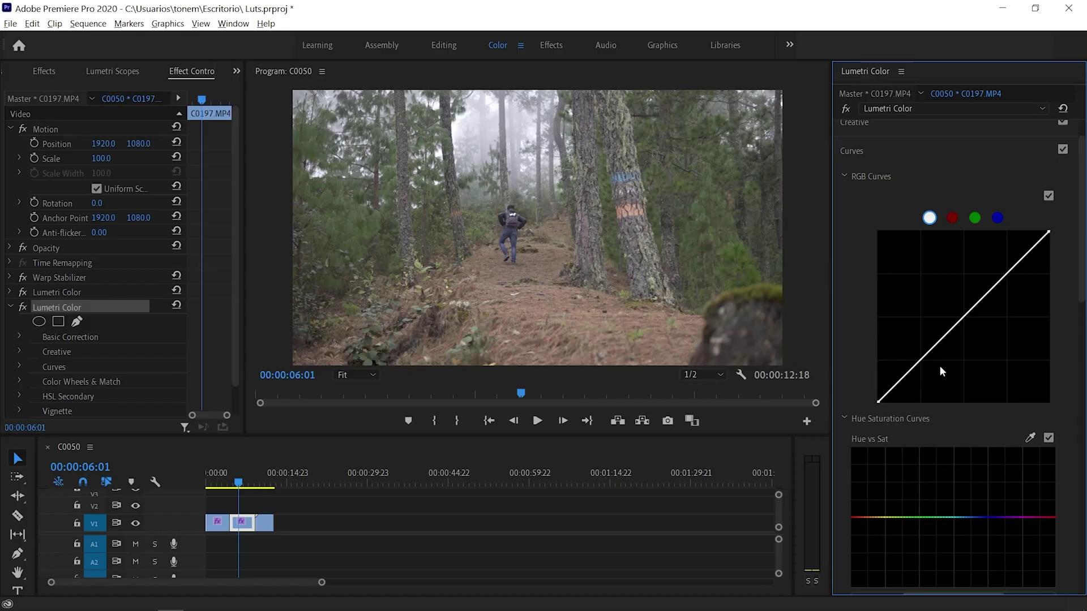
pyautogui.moveTo(922, 359); pyautogui.dragTo(926, 367)
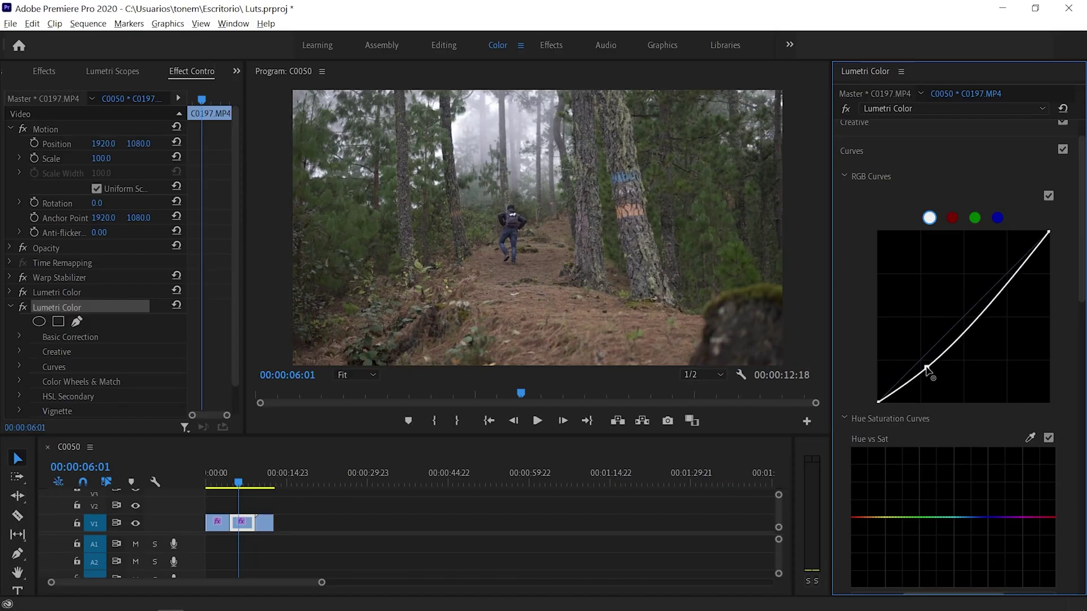
pyautogui.moveTo(1007, 283); pyautogui.dragTo(1008, 270)
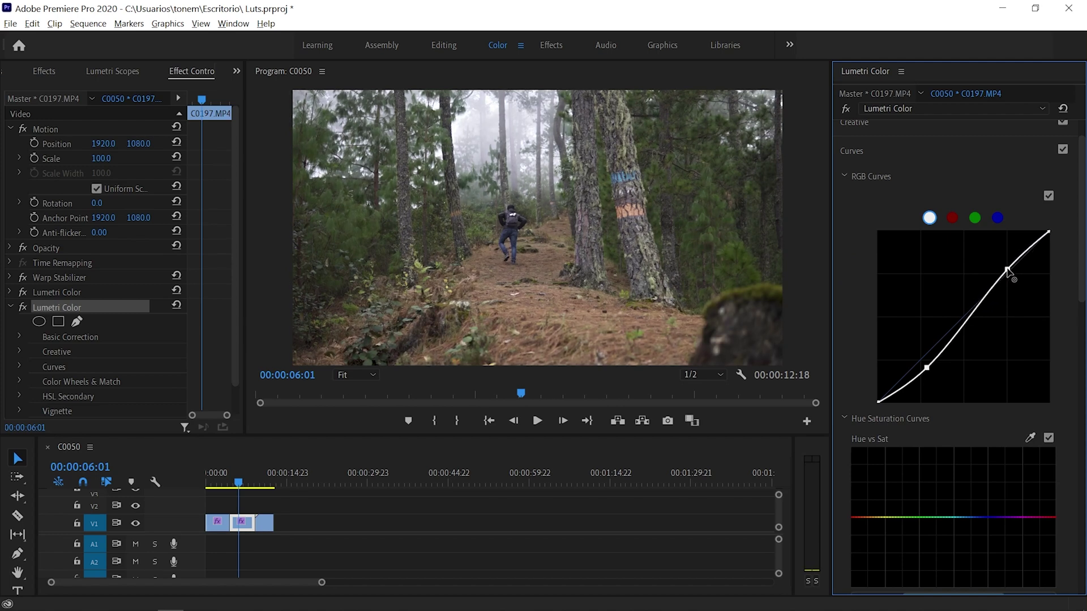
# Anchor yellow and magenta on the Hue vs Sat curve and pull the blue point down to the minimum.
pyautogui.scroll(-4, 1044, 312)
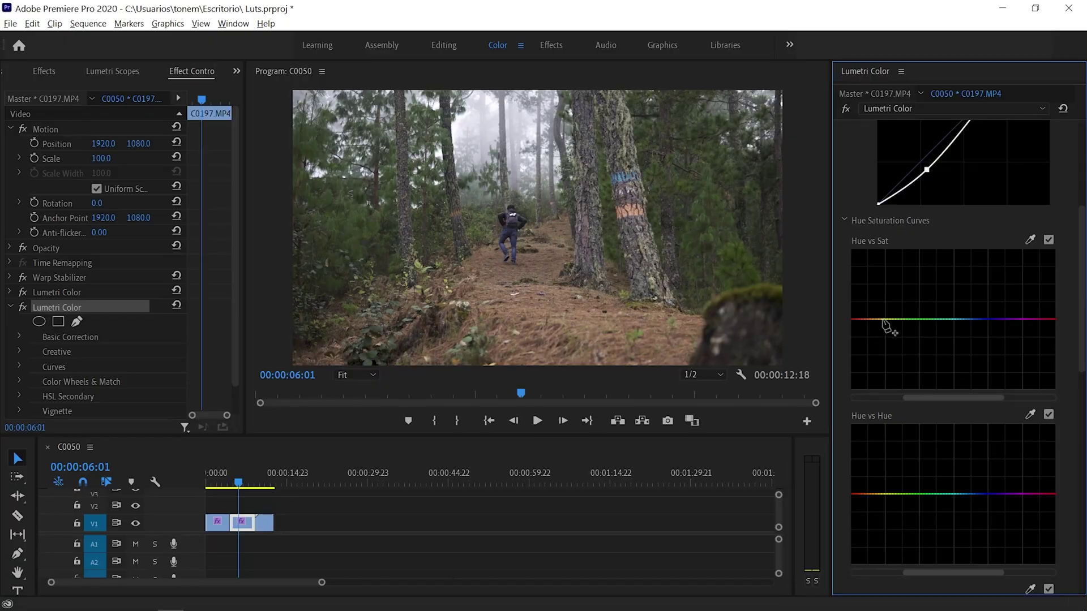
pyautogui.click(884, 319)
pyautogui.click(1025, 319)
pyautogui.moveTo(975, 319); pyautogui.dragTo(985, 391)
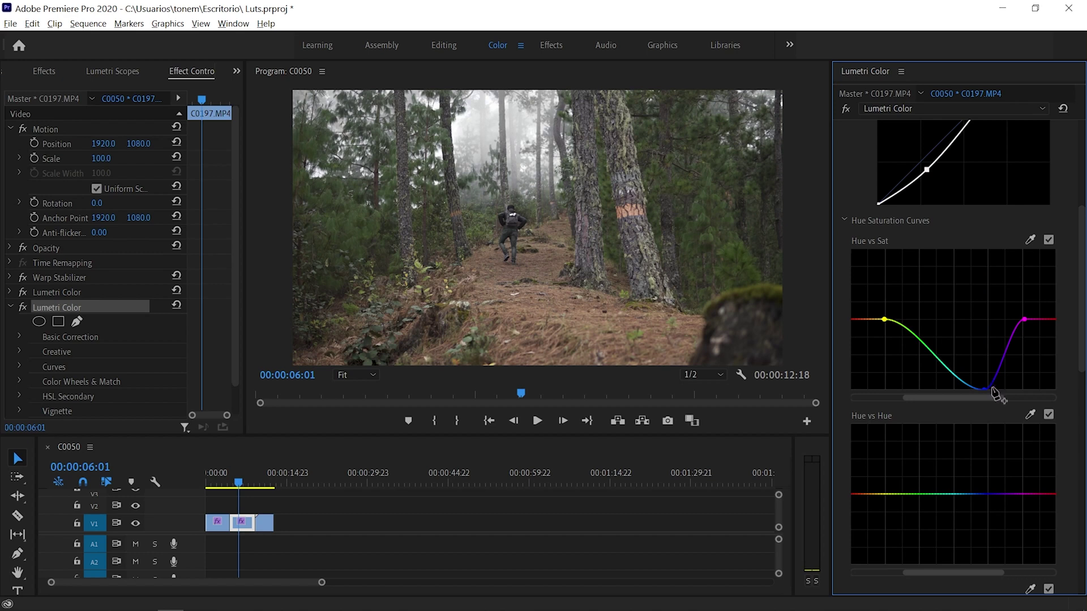
# Lower the yellow-green point on the Hue vs Sat curve, replace the yellow anchor with an orange one, and slightly raise the reds.
pyautogui.click(916, 332)
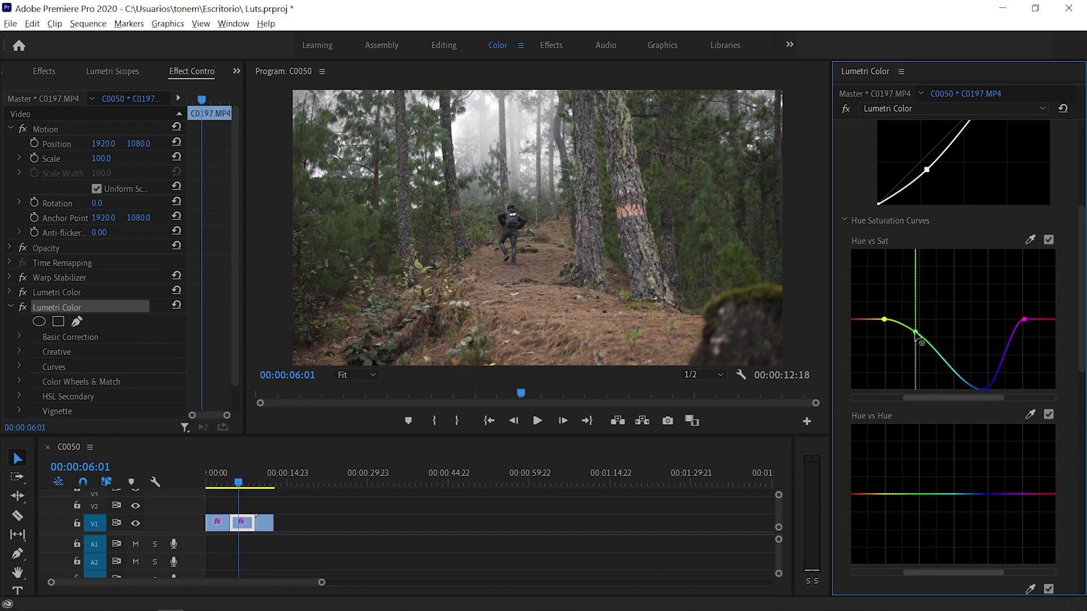
pyautogui.moveTo(916, 335); pyautogui.dragTo(900, 373)
pyautogui.click(869, 320)
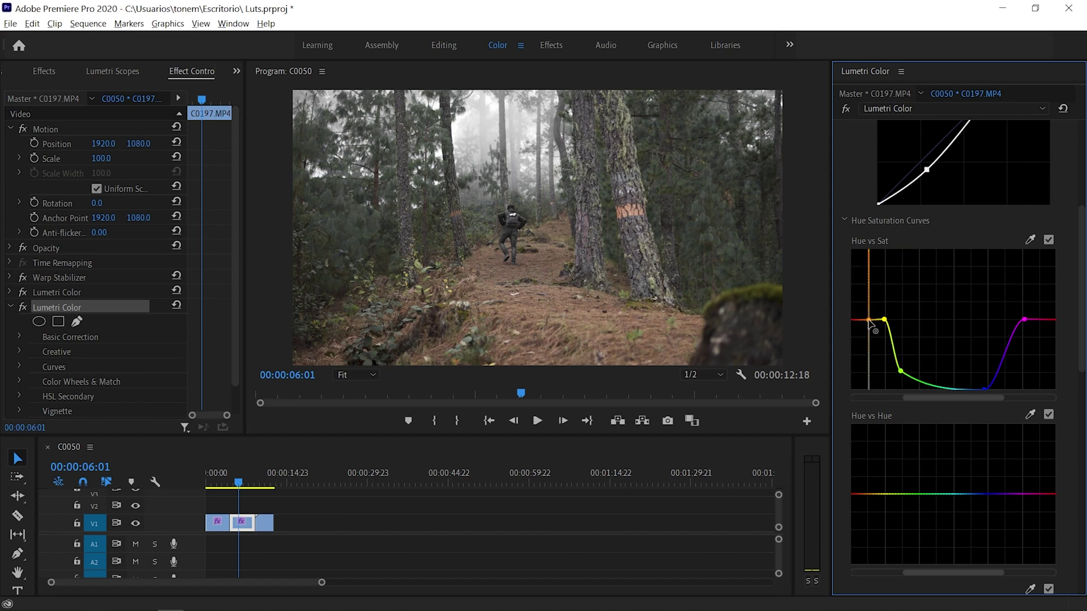
pyautogui.keyDown('ctrl'); pyautogui.click(884, 320); pyautogui.keyUp('ctrl')
pyautogui.moveTo(900, 371); pyautogui.dragTo(901, 369)
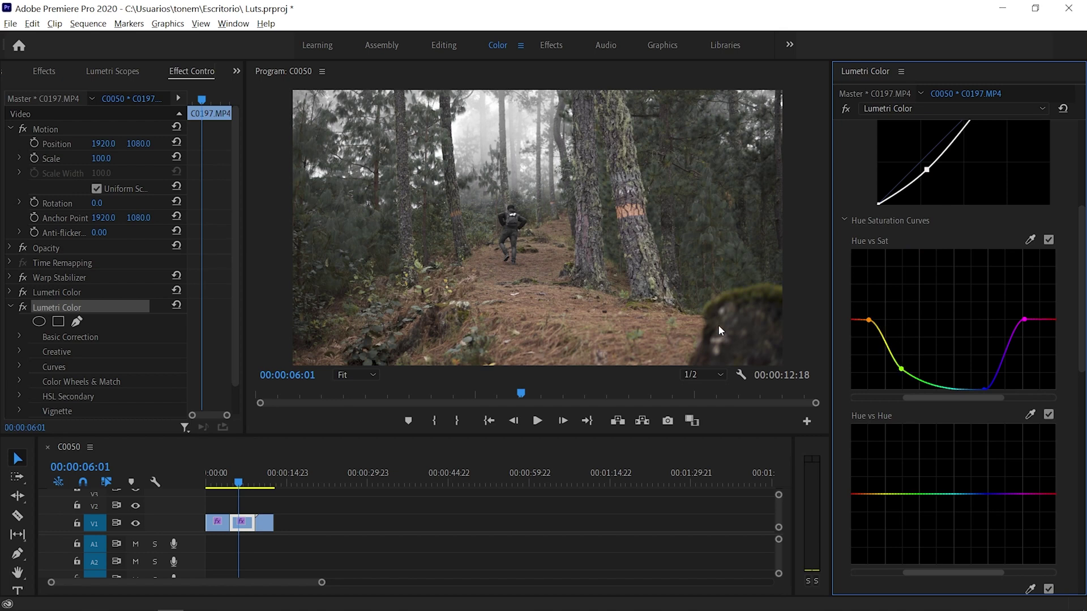
pyautogui.click(852, 319)
pyautogui.moveTo(852, 319); pyautogui.dragTo(844, 304)
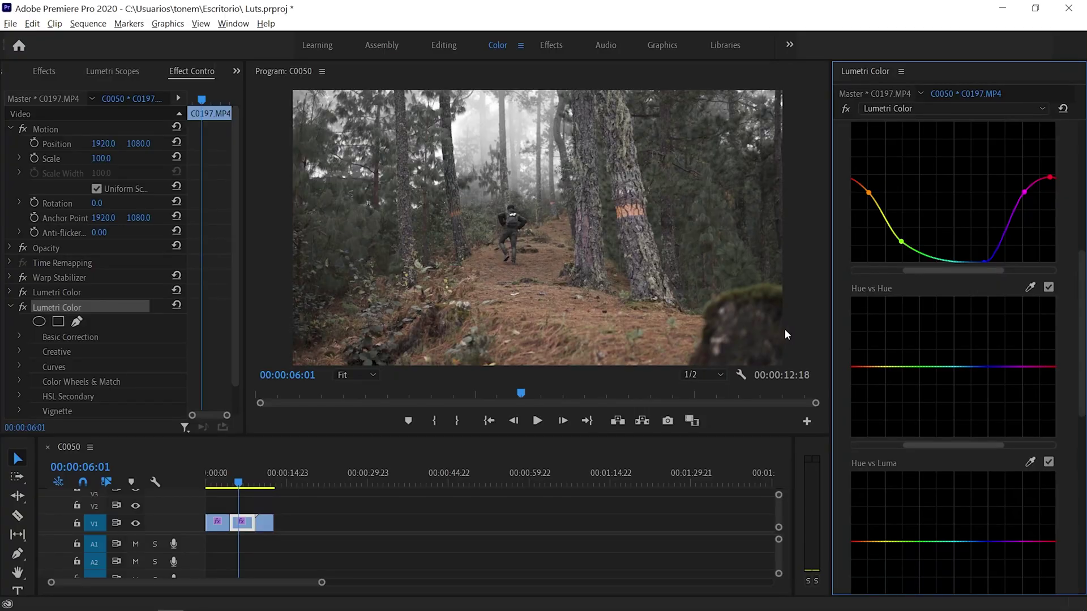
# Anchor orange and magenta on the Hue vs Hue curve, lower the yellow-green point and slightly raise the red end.
pyautogui.click(871, 368)
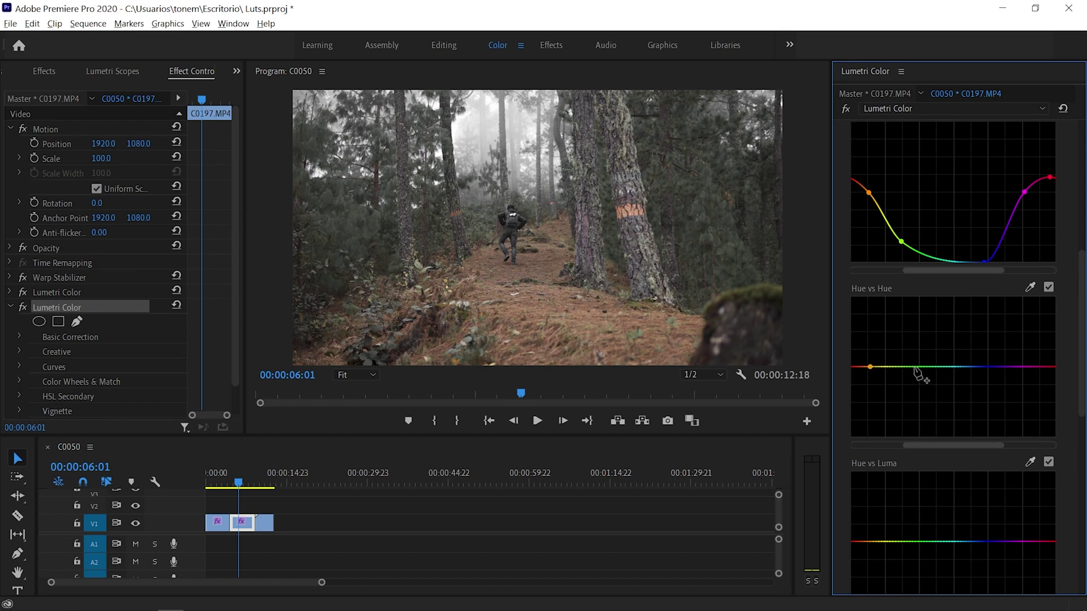
pyautogui.click(1034, 368)
pyautogui.moveTo(898, 368); pyautogui.dragTo(899, 391)
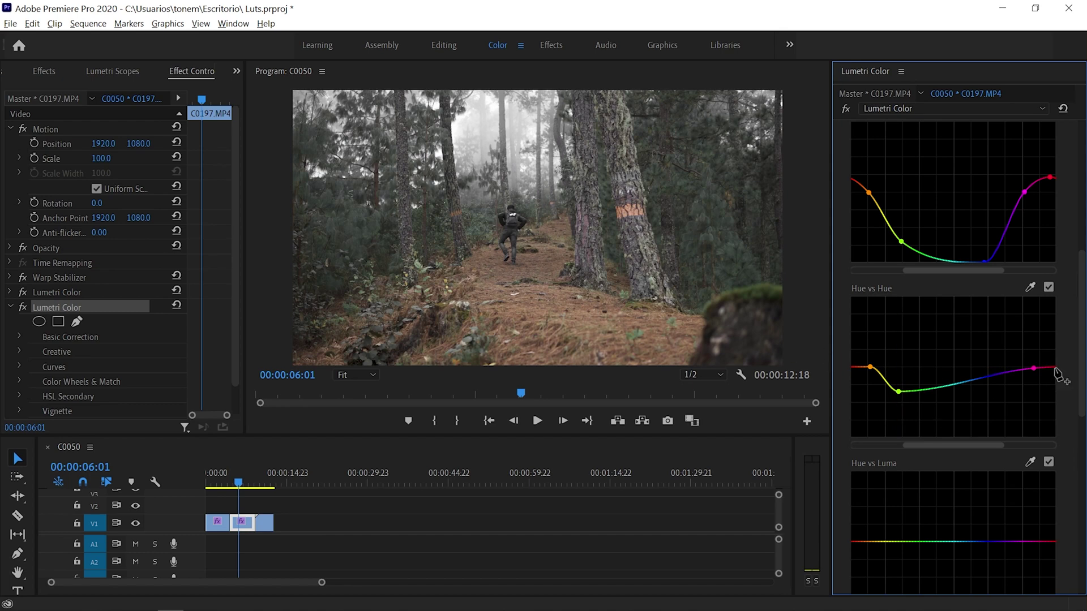
pyautogui.moveTo(1055, 368); pyautogui.dragTo(1055, 361)
# Anchor yellow-orange and purple on the Hue vs Luma curve and slightly raise the red end.
pyautogui.scroll(-4, 938, 244)
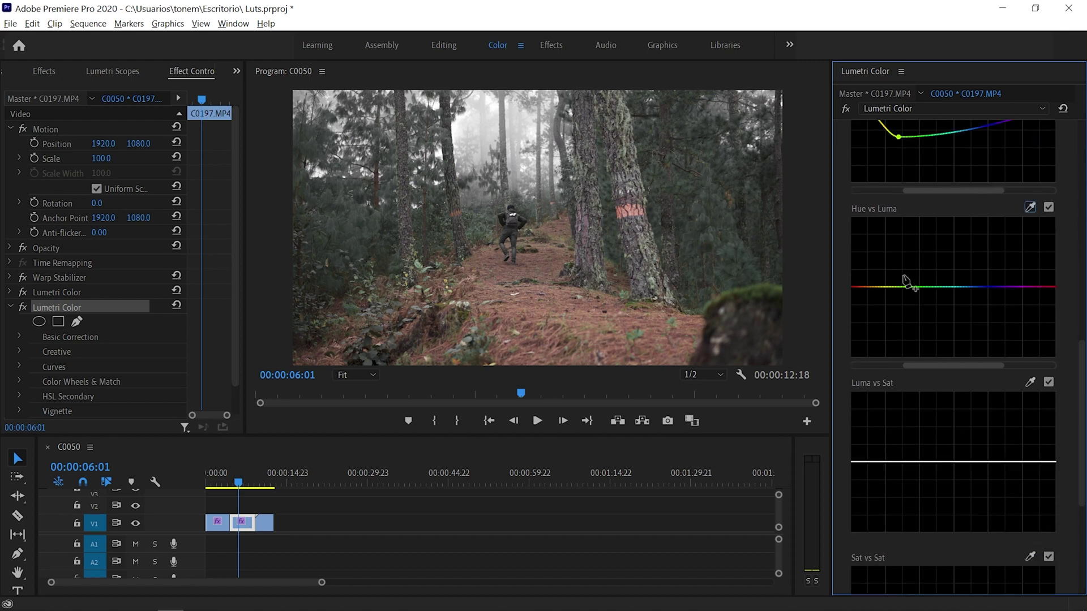
pyautogui.click(879, 287)
pyautogui.click(1021, 287)
pyautogui.moveTo(851, 289)
pyautogui.mouseDown()
pyautogui.moveTo(846, 265)
pyautogui.moveTo(847, 284)
pyautogui.mouseUp()
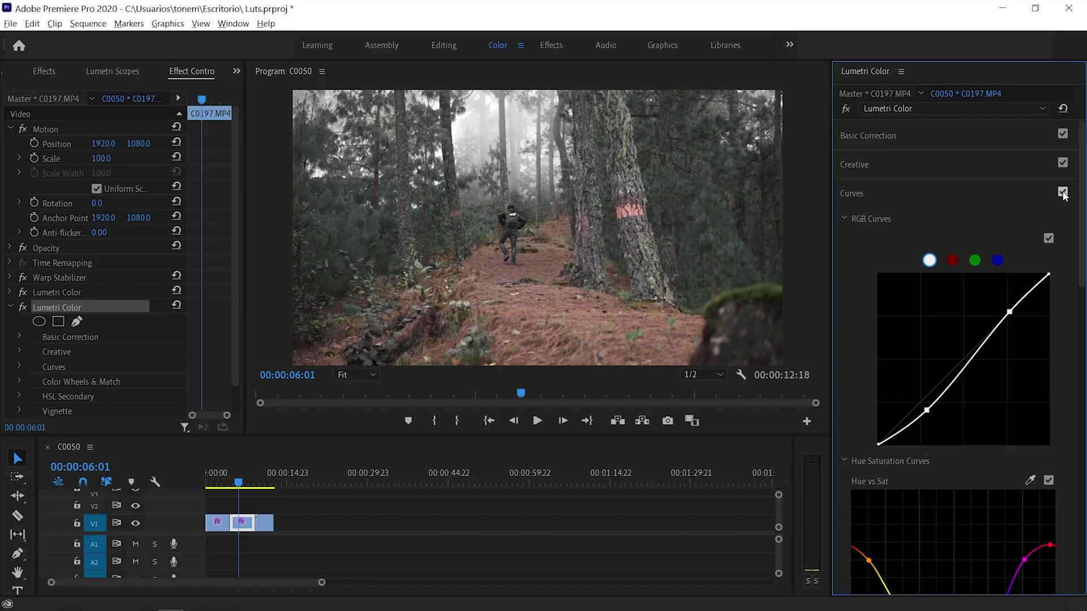
# Compare the forest clip with and without the Curves adjustments, leaving them enabled.
pyautogui.click(1062, 192)
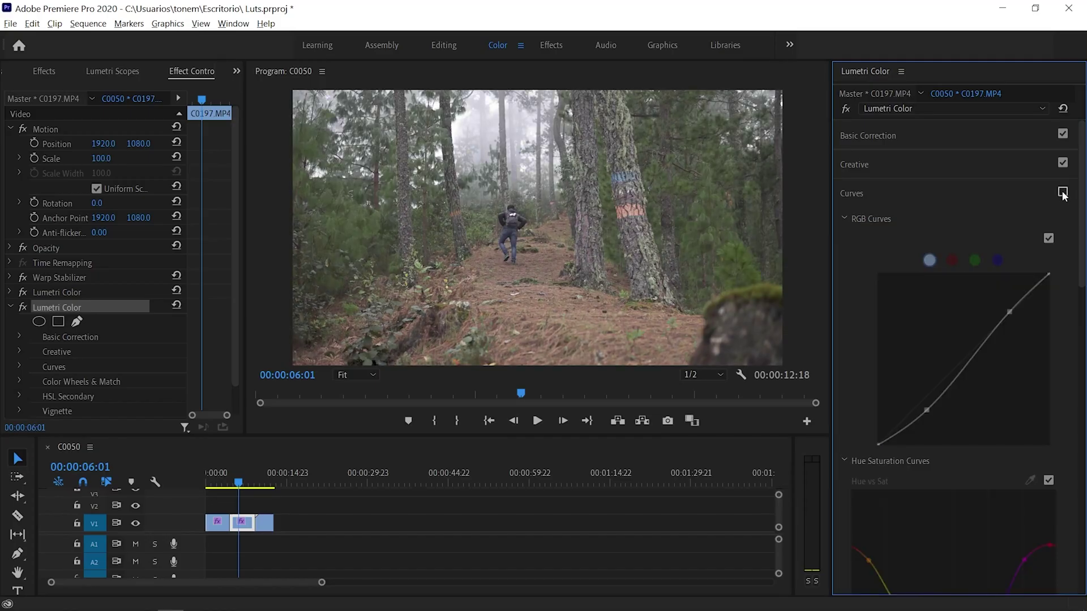
pyautogui.click(1063, 193)
pyautogui.click(1063, 192)
pyautogui.click(1062, 193)
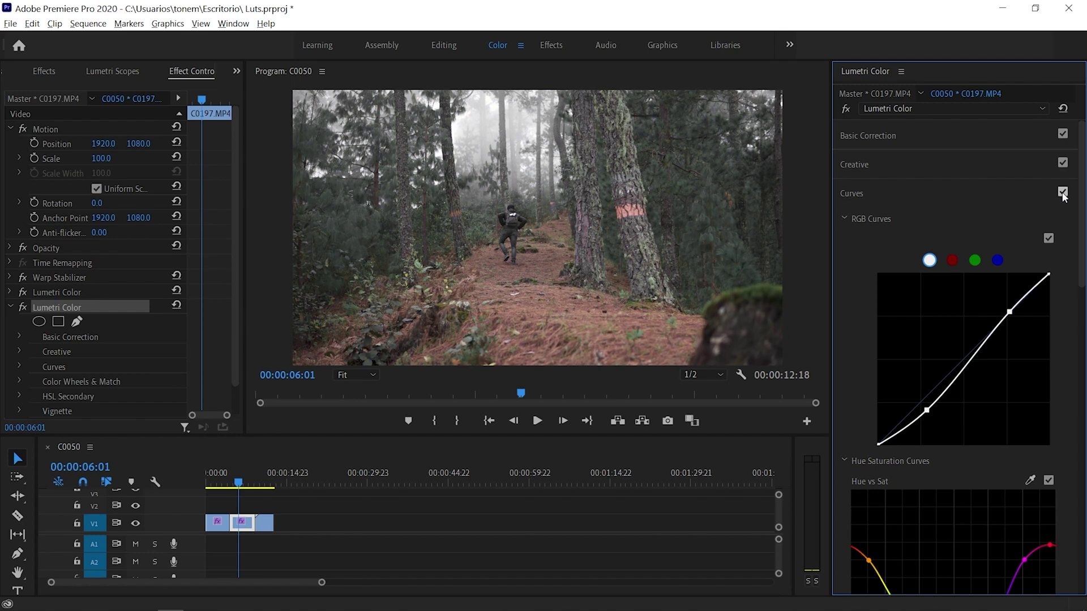
# Deepen the master RGB curve's S-shape on the forest clip by slightly lowering the shadow point and lifting the highlight point.
pyautogui.click(881, 181)
pyautogui.click(882, 191)
pyautogui.moveTo(926, 410); pyautogui.dragTo(928, 413)
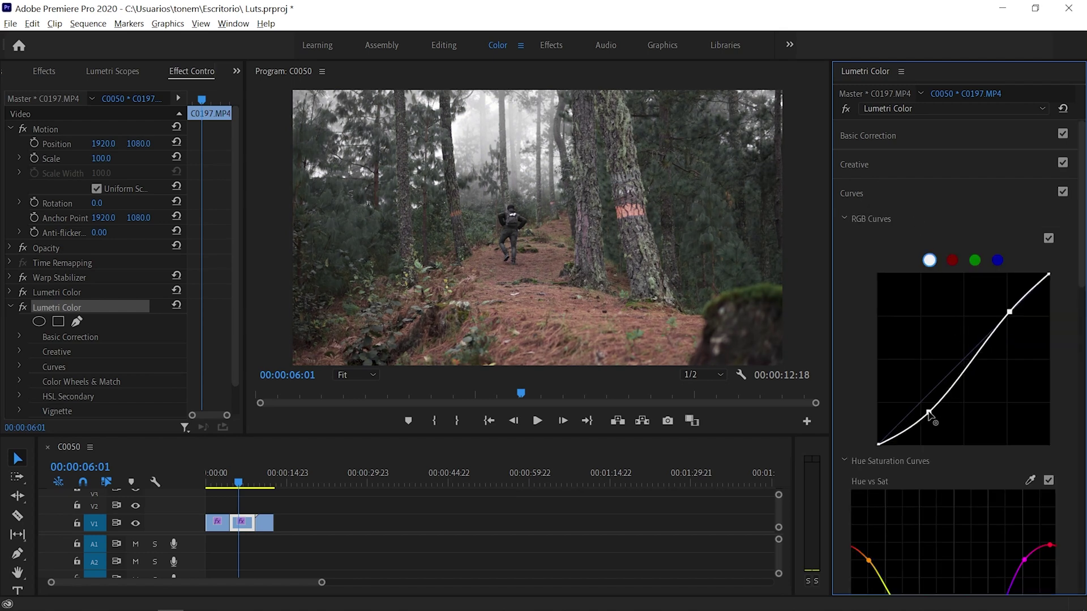
pyautogui.moveTo(1010, 311); pyautogui.dragTo(1006, 311)
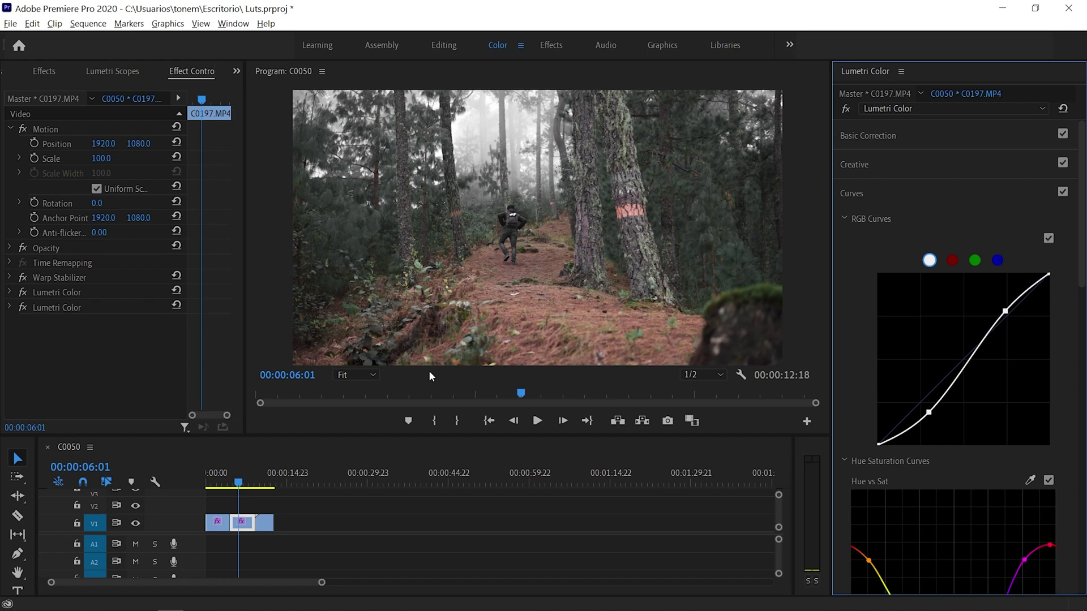
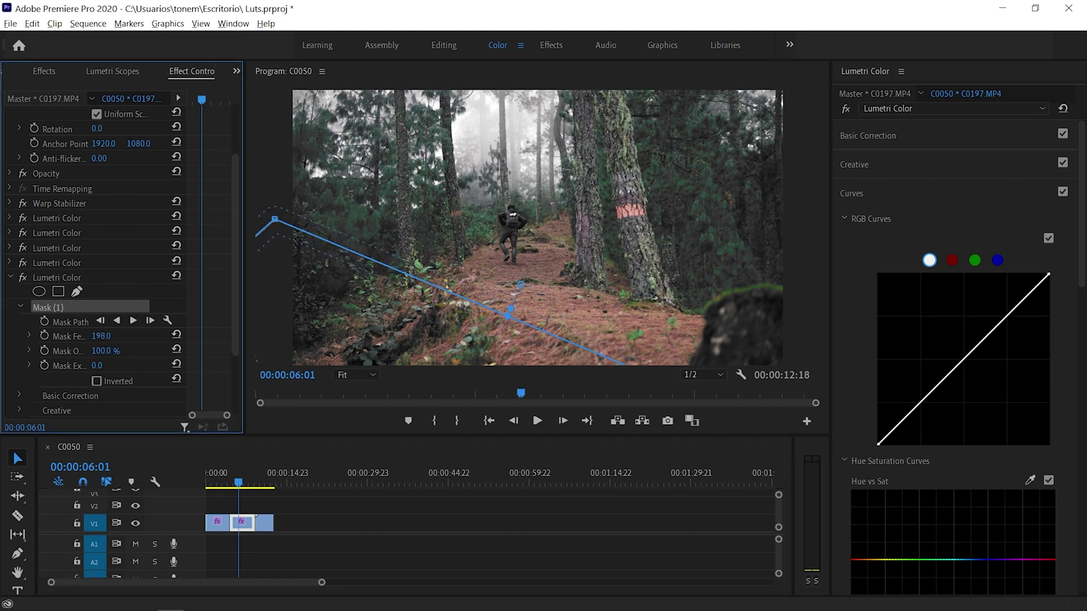
# Darken the masked lower-left area of the forest clip to Exposure -2.0 and widen the mask feather to 588.
pyautogui.click(926, 137)
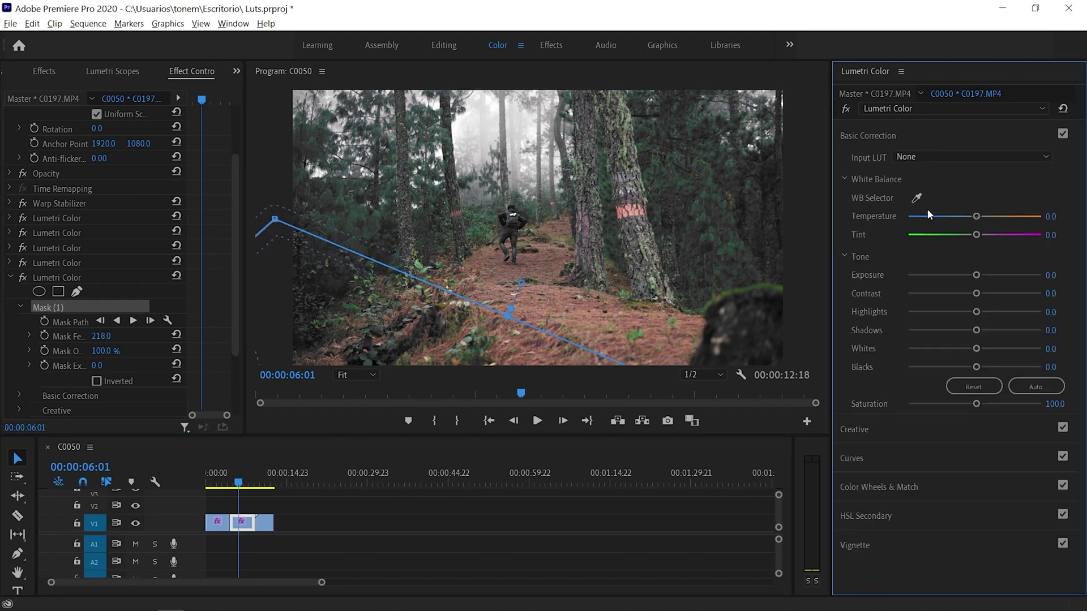
pyautogui.moveTo(974, 277); pyautogui.dragTo(947, 275)
pyautogui.moveTo(522, 282); pyautogui.dragTo(473, 188)
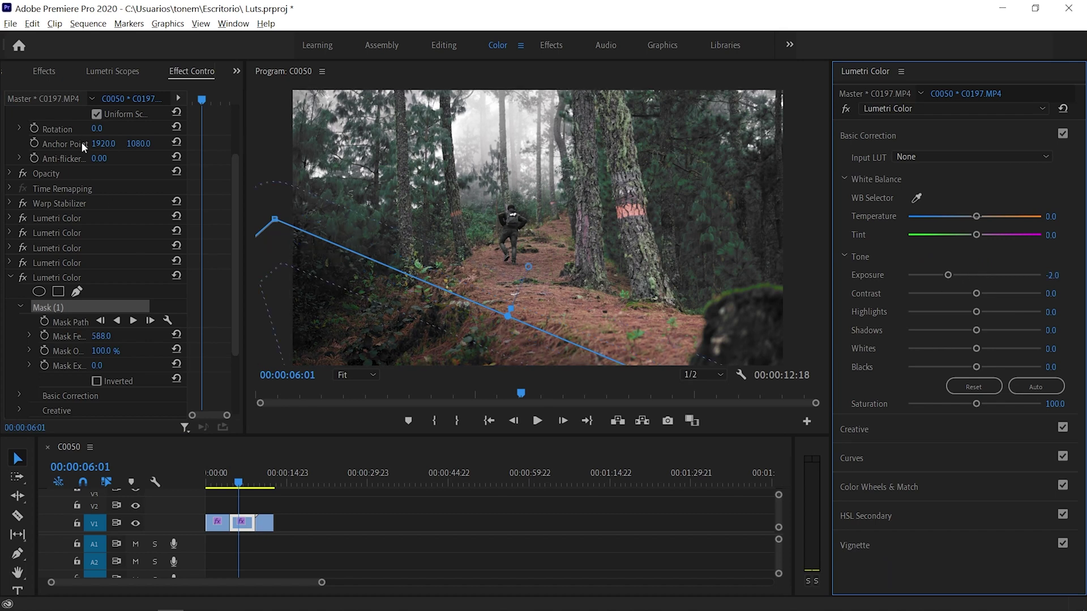
# Apply another Lumetri Color effect to the forest clip and add a rectangular mask to it.
pyautogui.click(45, 71)
pyautogui.moveTo(82, 191); pyautogui.dragTo(252, 517)
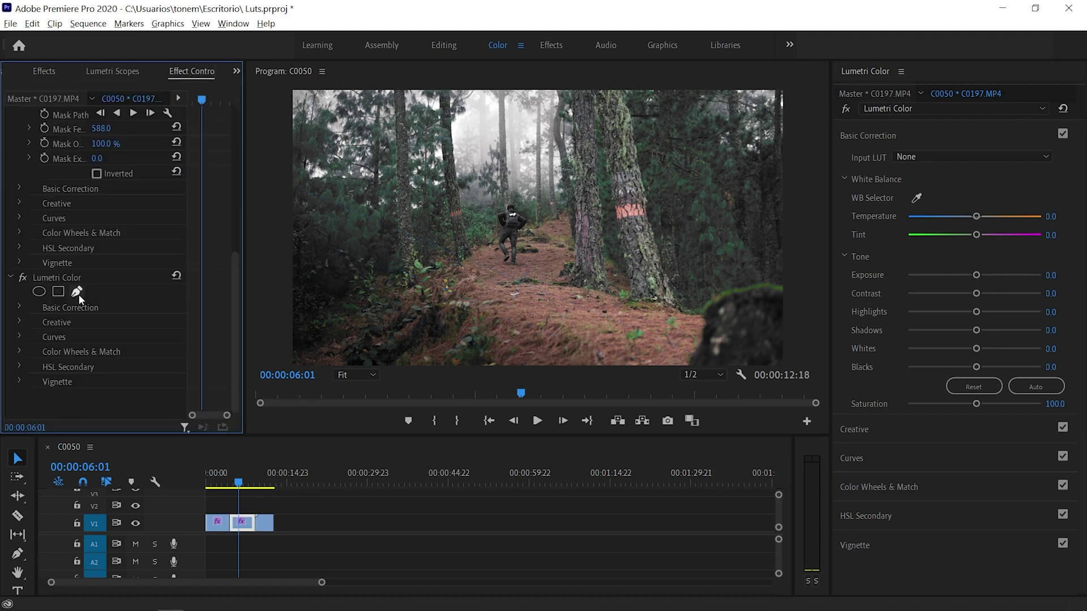
pyautogui.click(58, 292)
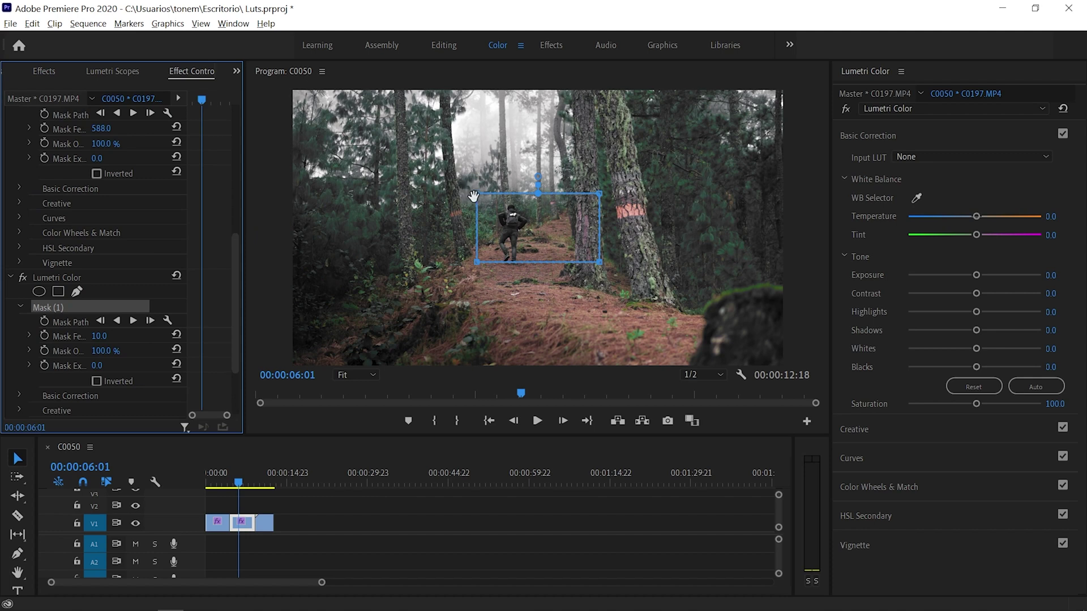
# Reshape the rectangular mask to cover the upper part of the frame, feather it broadly and set Exposure to 1.3.
pyautogui.moveTo(476, 195); pyautogui.dragTo(298, 52)
pyautogui.moveTo(603, 202); pyautogui.dragTo(990, 178)
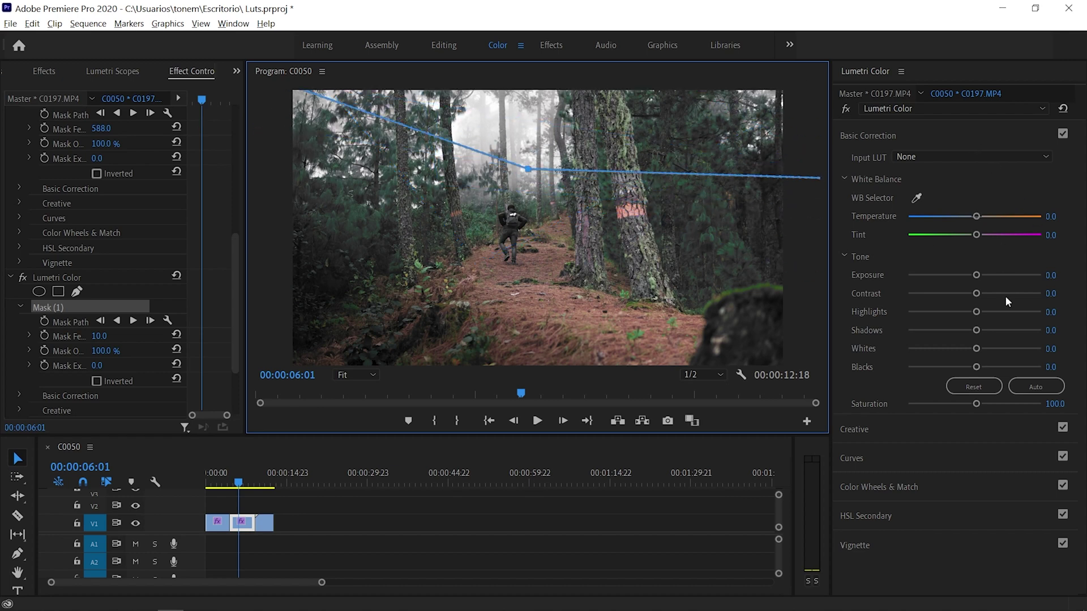
pyautogui.moveTo(100, 336); pyautogui.dragTo(628, 263)
pyautogui.moveTo(976, 275); pyautogui.dragTo(990, 276)
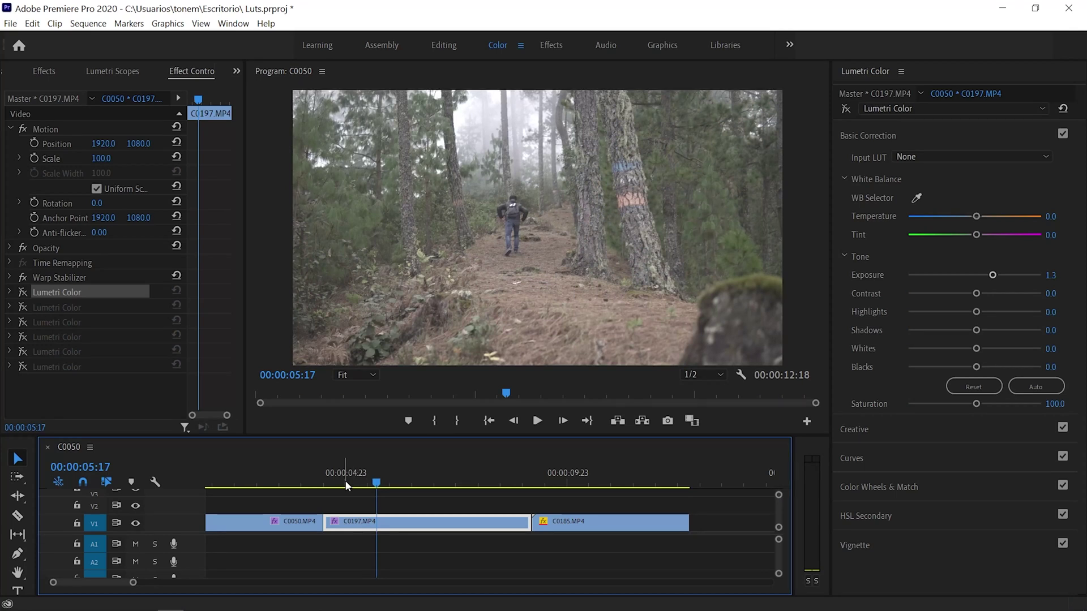
# Play the forest clip repeatedly from its start to review the finished grade in motion.
pyautogui.press('space')
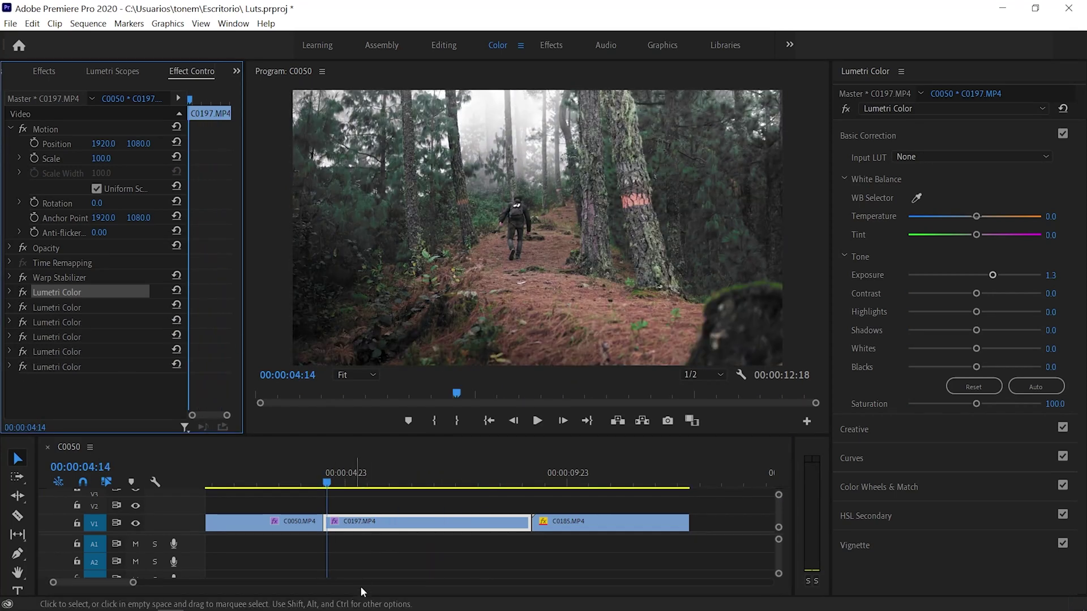
pyautogui.press('space')
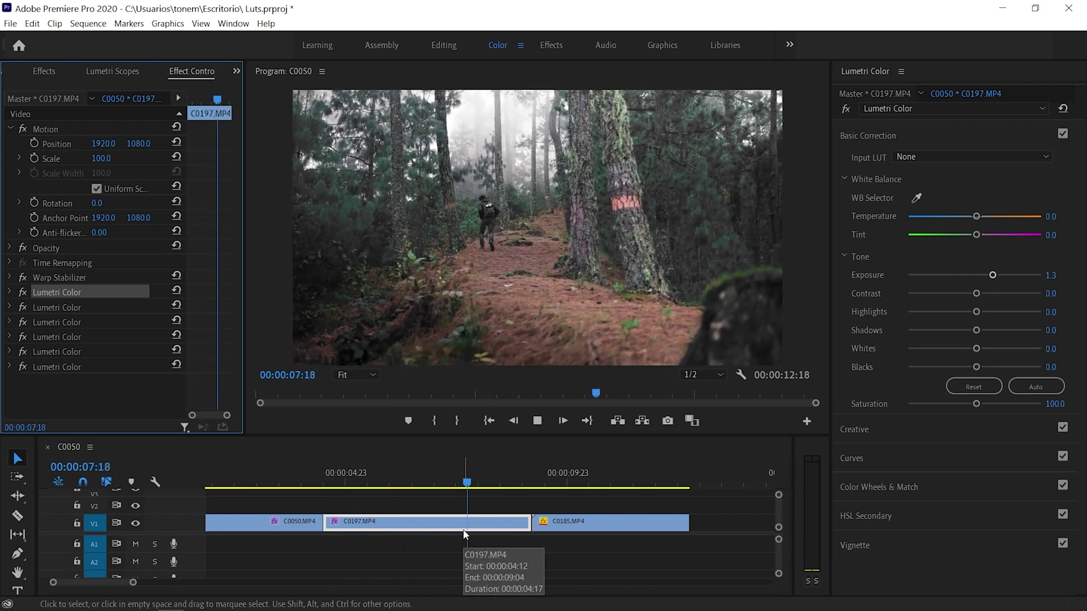
pyautogui.press('space')
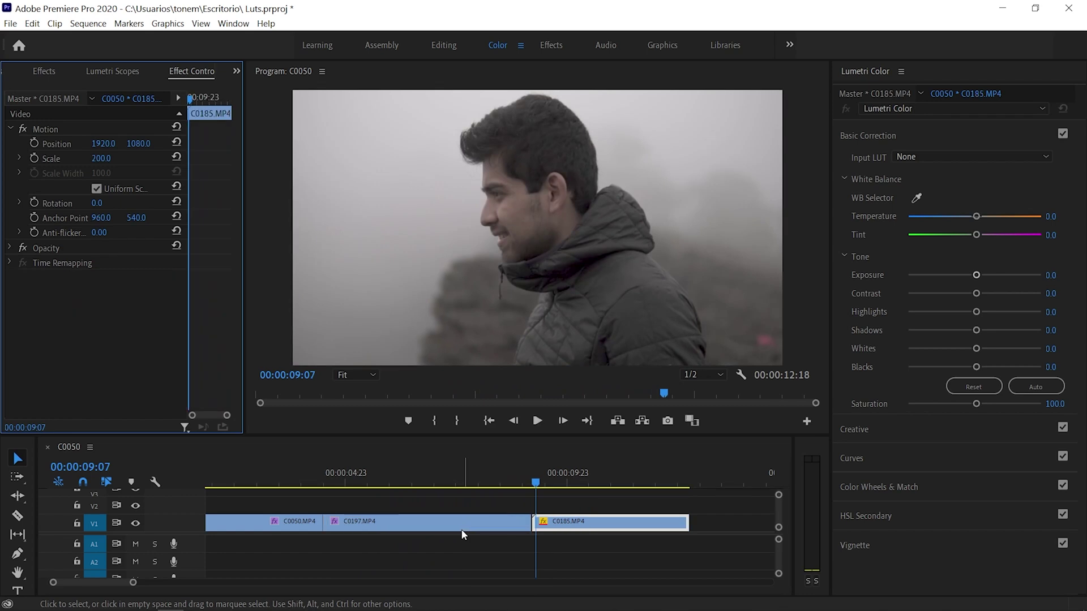
pyautogui.click(333, 483)
pyautogui.press('space')
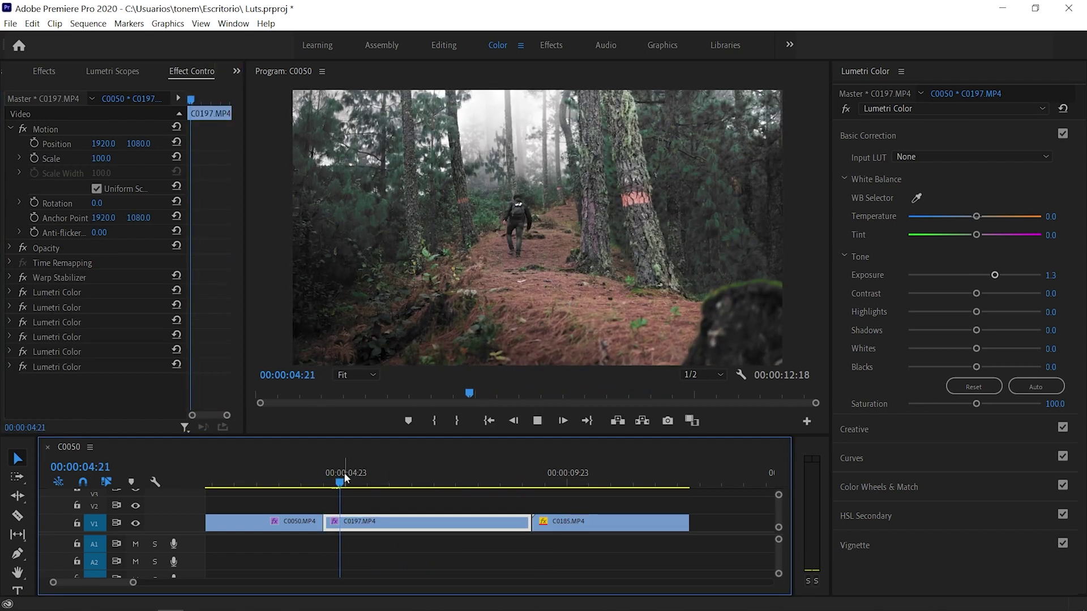
pyautogui.press('space')
pyautogui.click(331, 484)
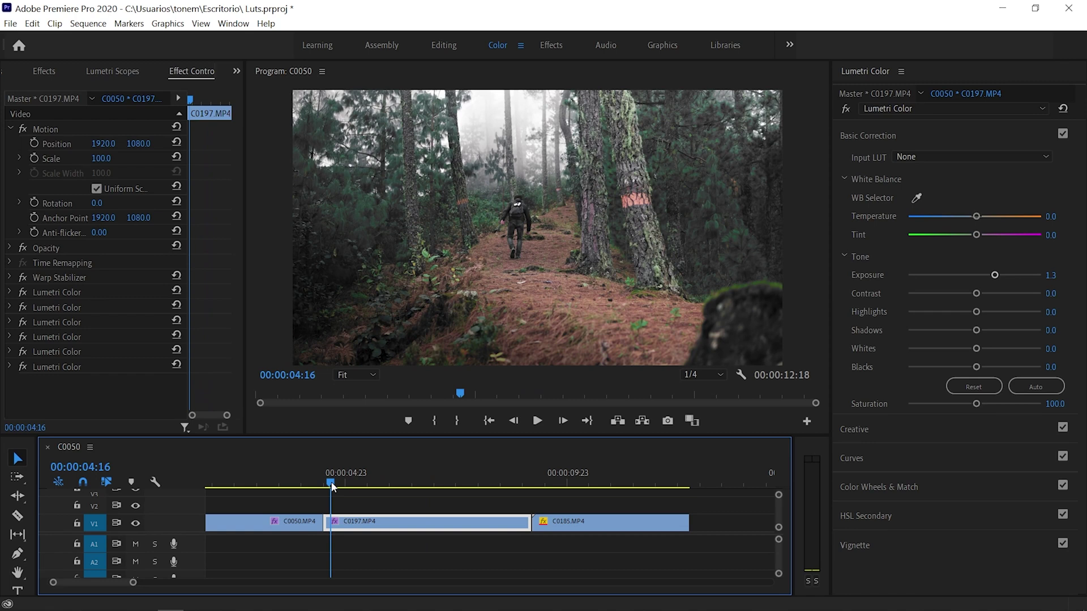
pyautogui.press('space')
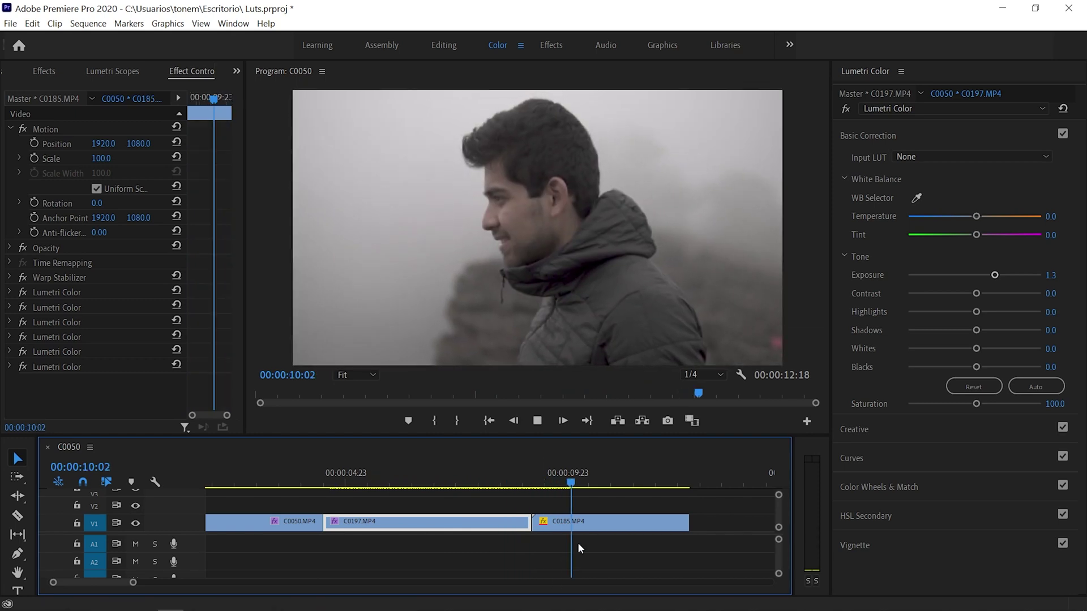
# Select the C0185 portrait clip and open its Basic Correction settings.
pyautogui.click(589, 523)
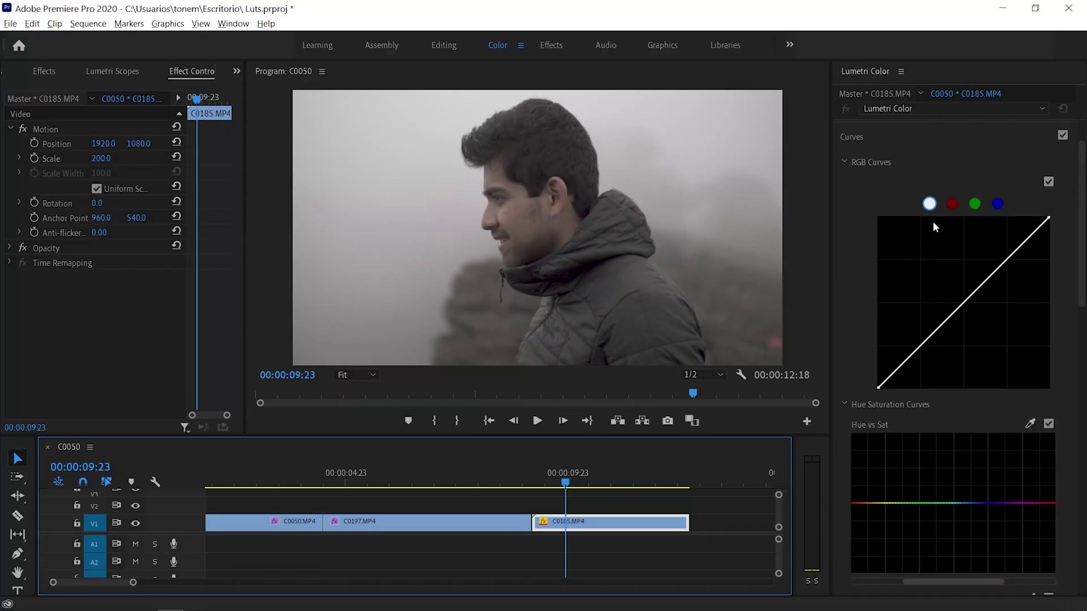
pyautogui.scroll(2, 932, 220)
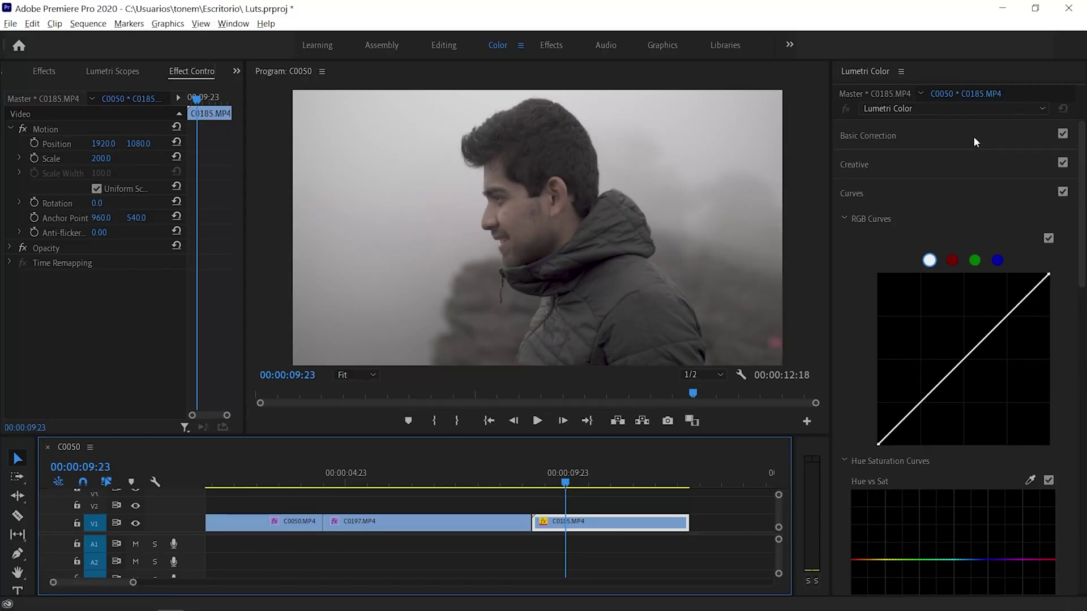
pyautogui.click(942, 137)
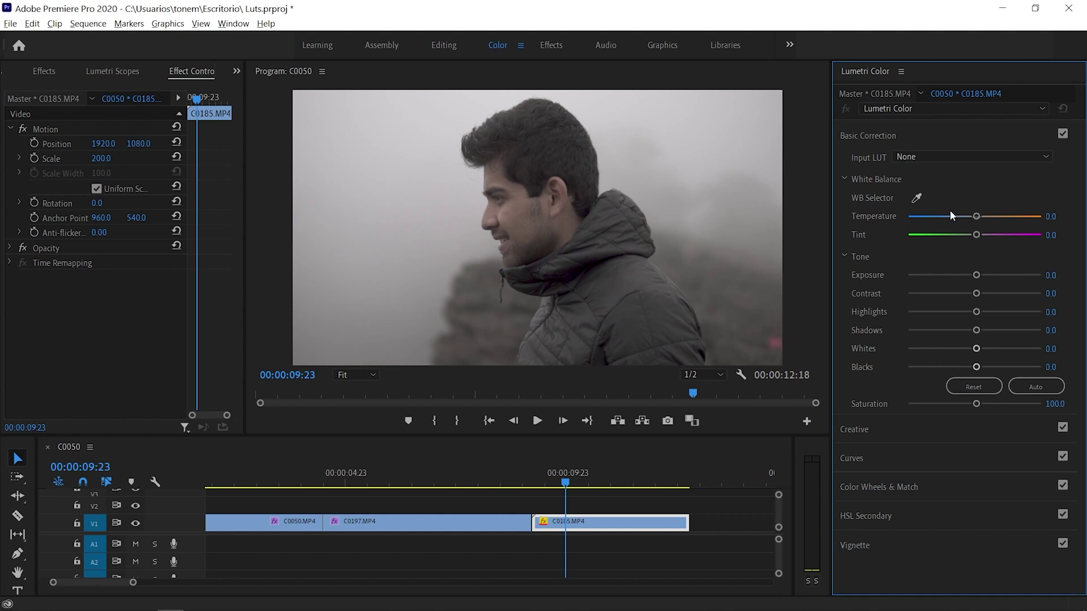
# Try to white balance the portrait clip by sampling the foggy background above the man's head.
pyautogui.click(916, 198)
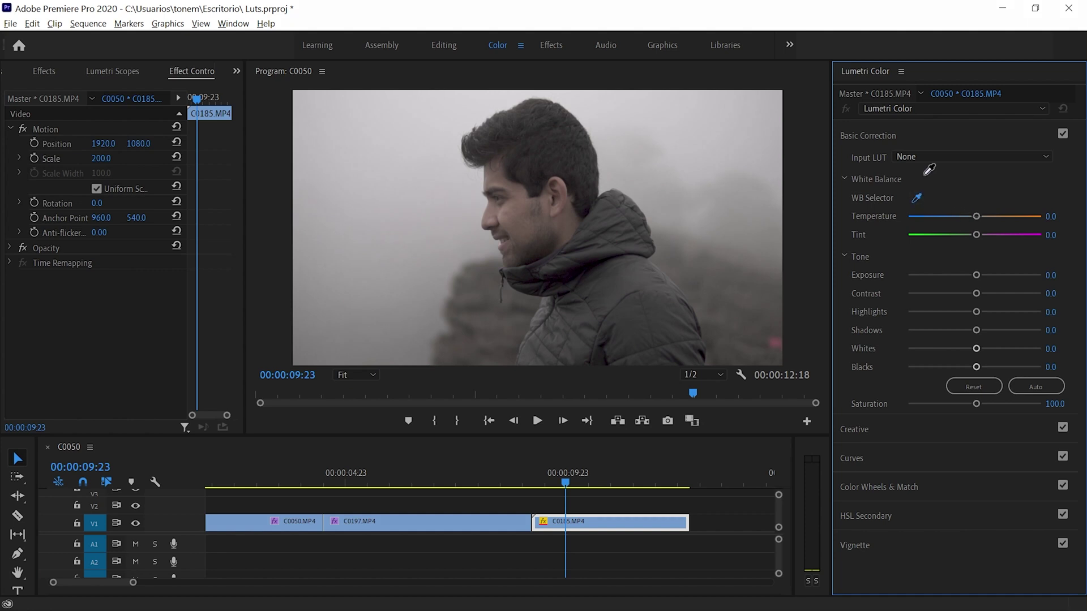
pyautogui.click(584, 100)
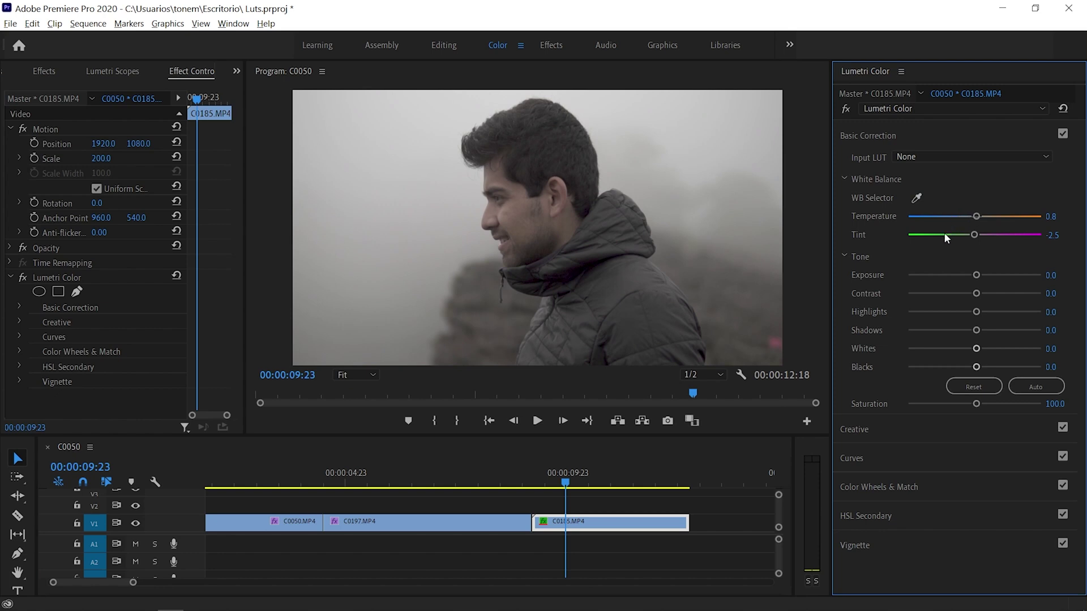
# Show the Lumetri Scopes at a larger width and undo the sampled white balance on the portrait clip.
pyautogui.click(116, 75)
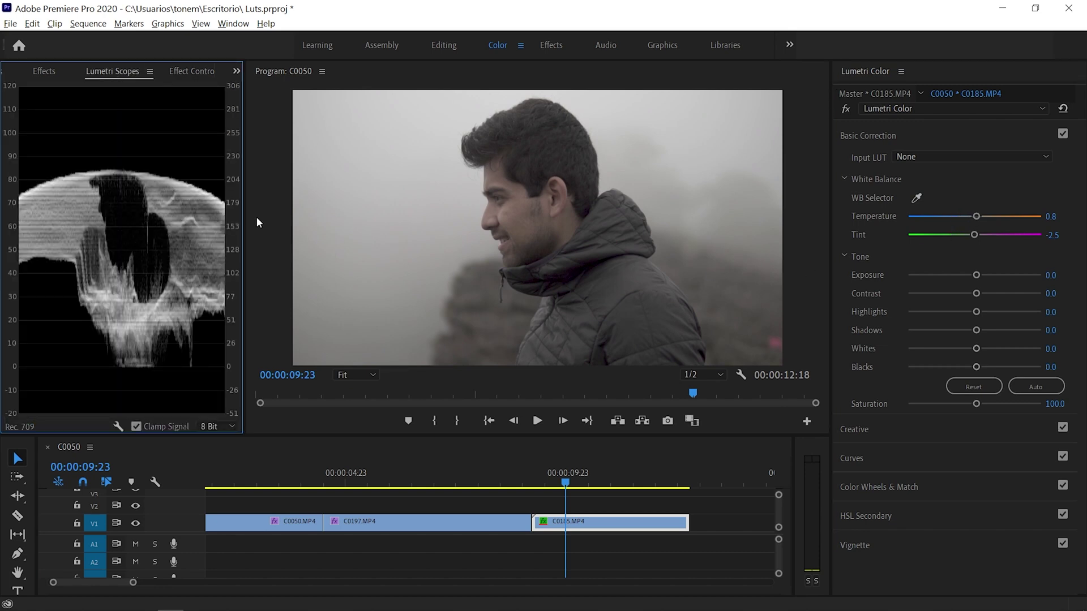
pyautogui.moveTo(246, 215); pyautogui.dragTo(283, 205)
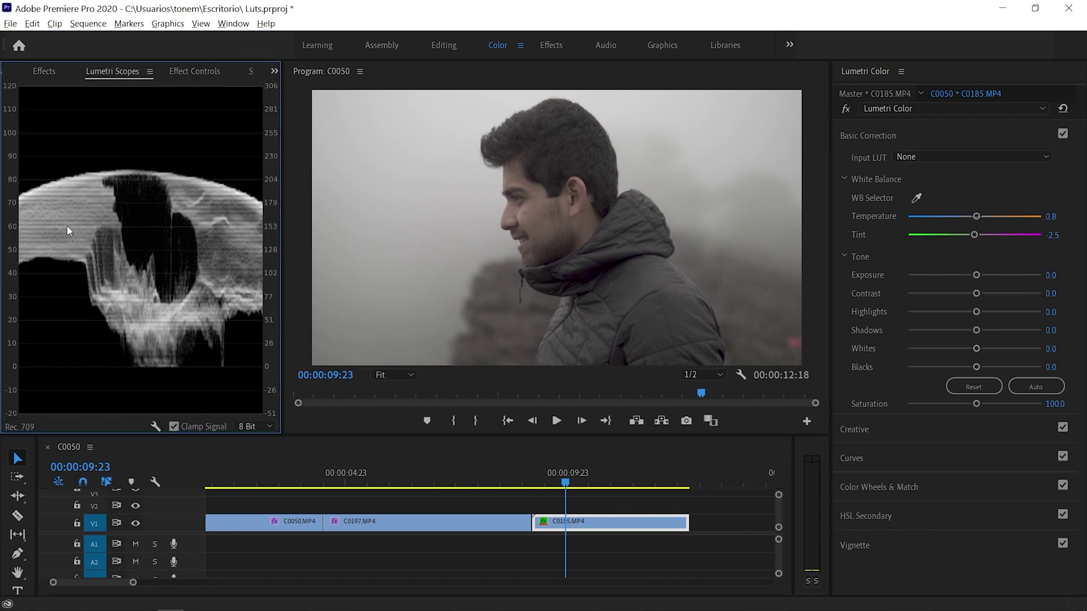
pyautogui.hotkey('ctrl', 'z')
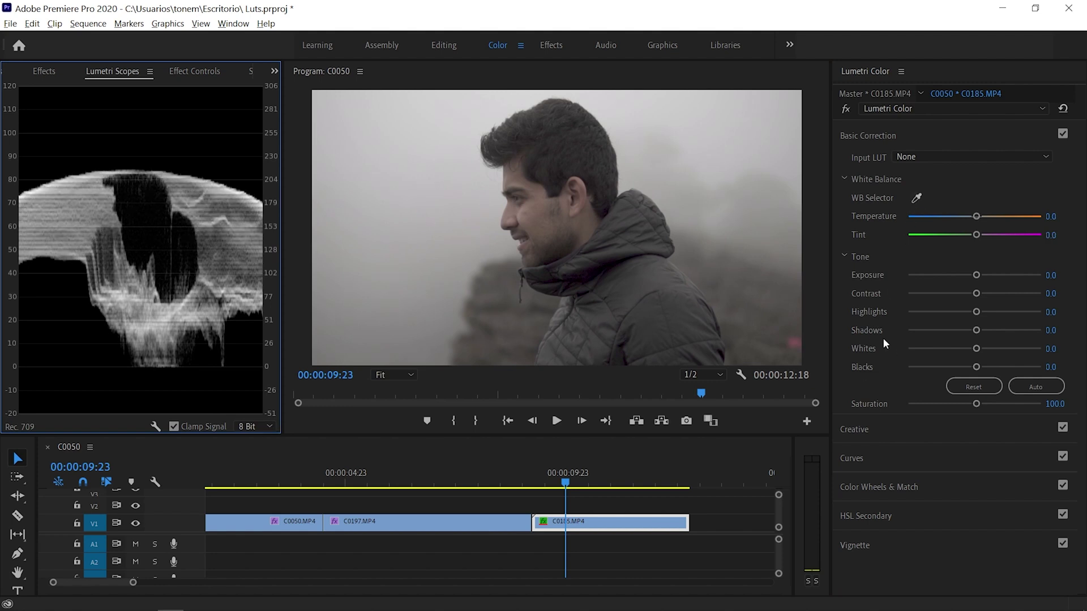
# Shape the portrait clip's master RGB curve with a slightly lowered shadow point and a highlight anchor point.
pyautogui.click(922, 188)
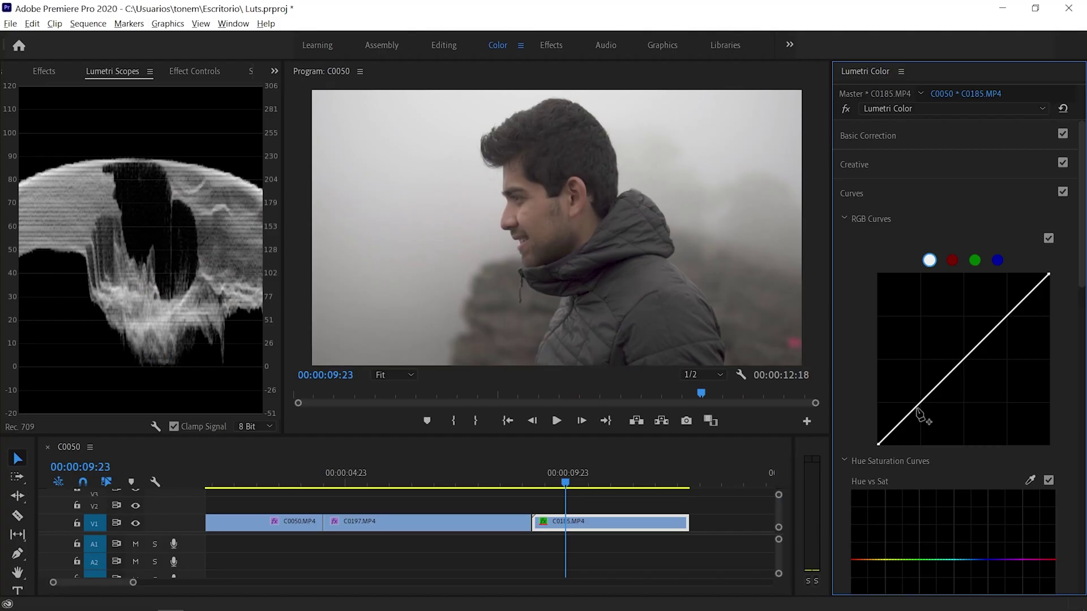
pyautogui.moveTo(921, 413); pyautogui.dragTo(924, 409)
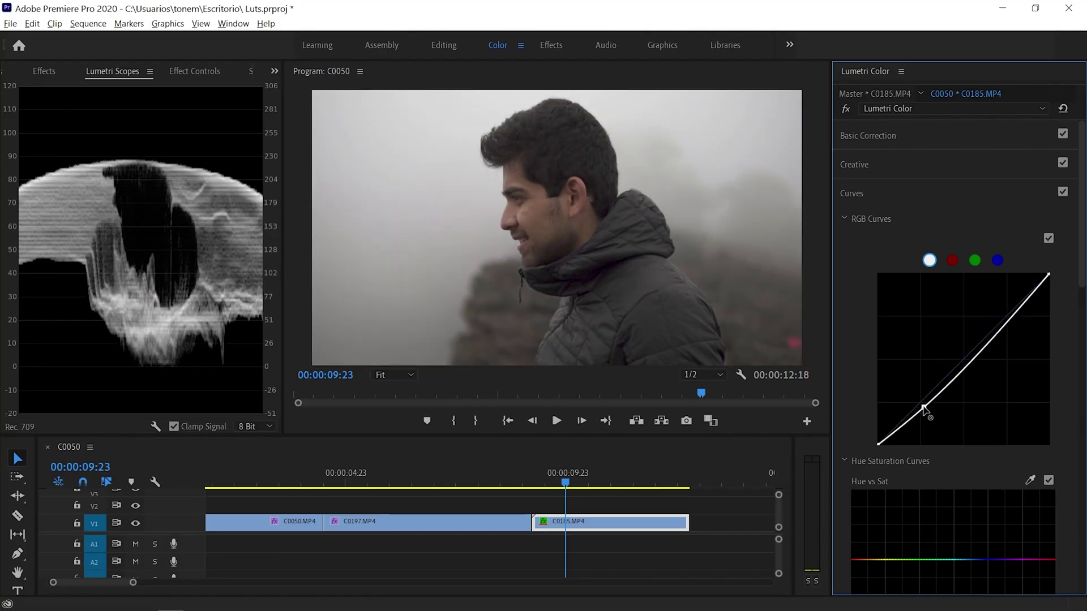
pyautogui.click(1003, 320)
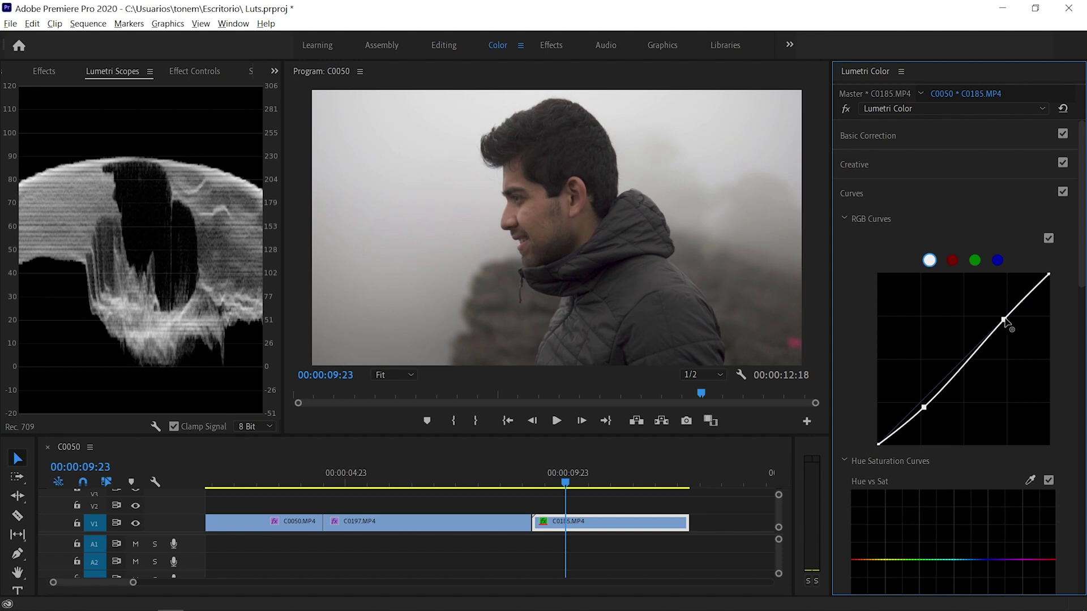
# Desaturate the greens and blues on the portrait clip's Hue vs Sat curve, anchoring orange and magenta.
pyautogui.scroll(-5, 1003, 321)
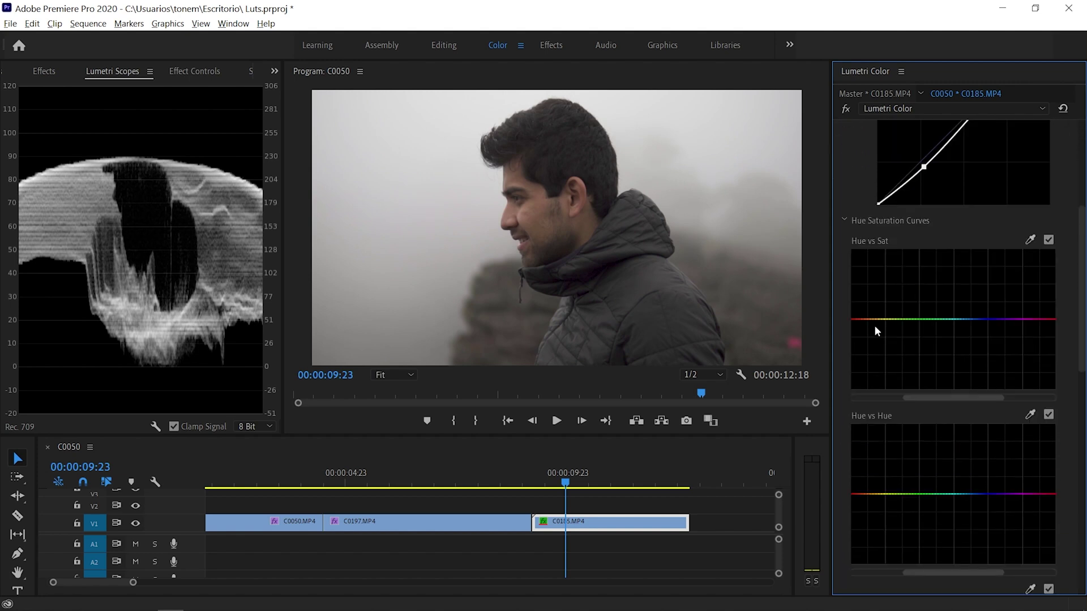
pyautogui.click(868, 320)
pyautogui.click(1032, 320)
pyautogui.moveTo(973, 320); pyautogui.dragTo(978, 356)
pyautogui.moveTo(905, 340)
pyautogui.mouseDown()
pyautogui.moveTo(925, 287)
pyautogui.moveTo(907, 354)
pyautogui.mouseUp()
# Anchor orange and magenta on the Hue vs Hue curve, lower the yellow-green point and add a blue point.
pyautogui.scroll(-5, 985, 301)
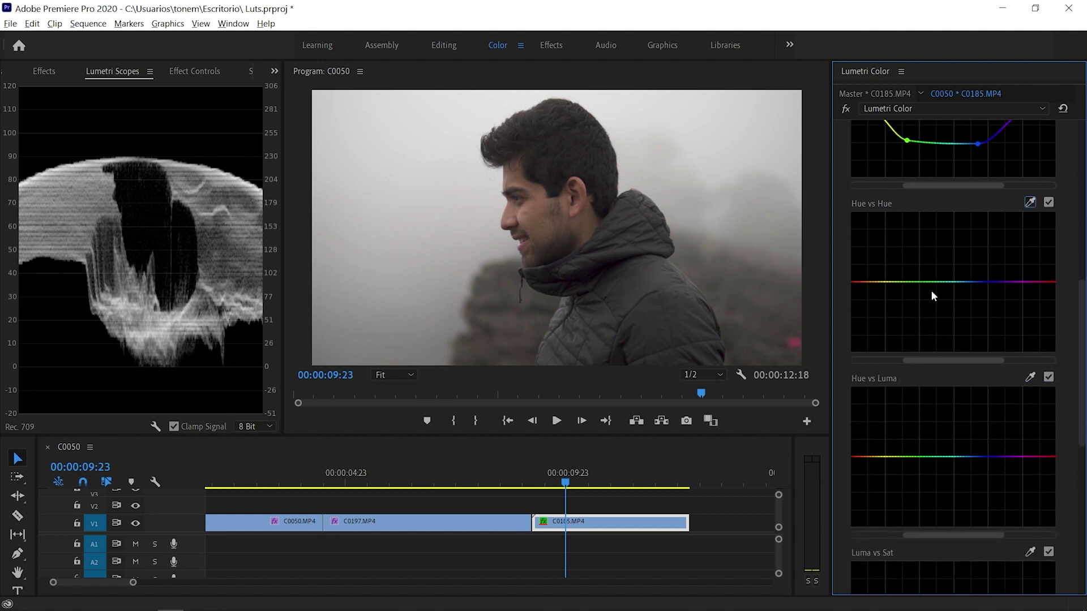
pyautogui.click(868, 281)
pyautogui.click(1030, 282)
pyautogui.moveTo(902, 281); pyautogui.dragTo(901, 294)
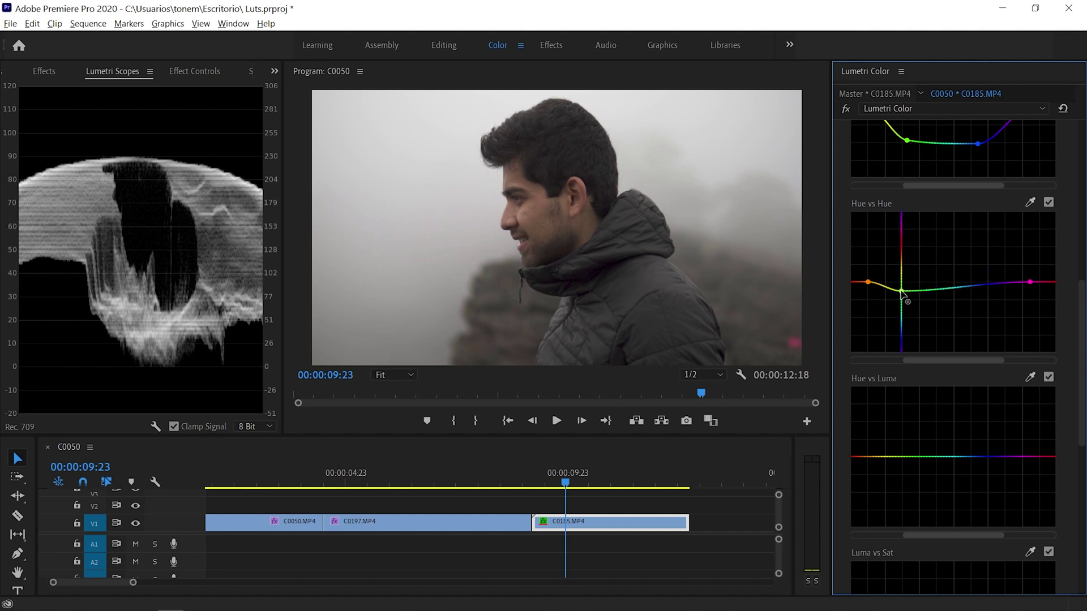
pyautogui.click(979, 287)
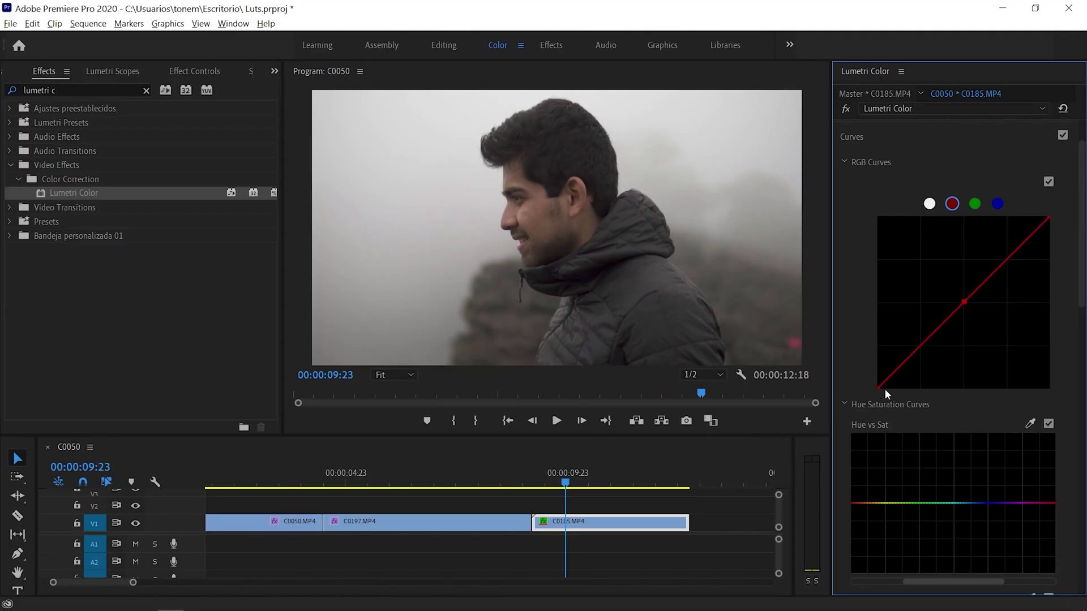
# Reduce red in the shadows by moving the red curve's lower end inward, and add another Lumetri Color effect to the portrait clip.
pyautogui.moveTo(882, 388); pyautogui.dragTo(893, 392)
pyautogui.moveTo(73, 192); pyautogui.dragTo(601, 522)
# Key the man's skin tone in HSL Secondary by sampling his face, and show the selection as a Color/Gray mask.
pyautogui.scroll(-5, 1013, 305)
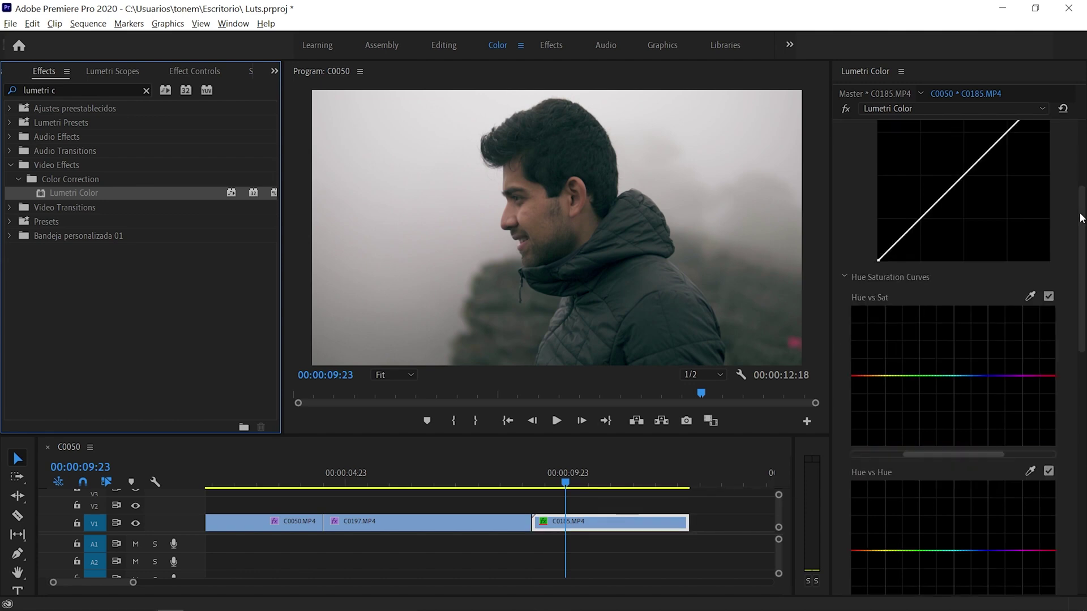
pyautogui.scroll(-3, 1075, 232)
pyautogui.scroll(2, 1067, 241)
pyautogui.moveTo(1079, 284); pyautogui.dragTo(1076, 513)
pyautogui.click(1023, 516)
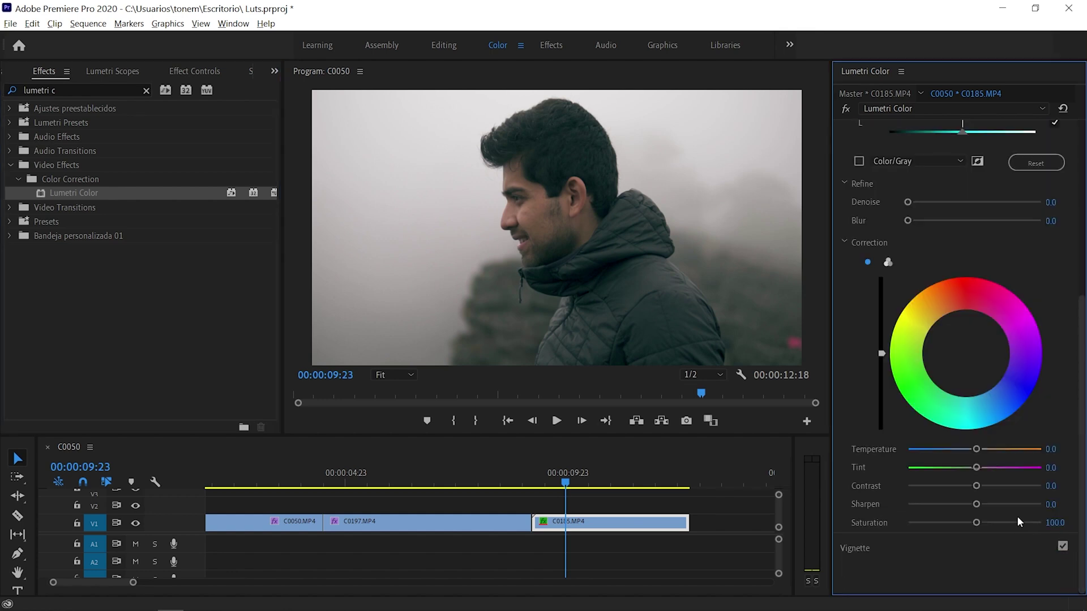
pyautogui.scroll(5, 891, 223)
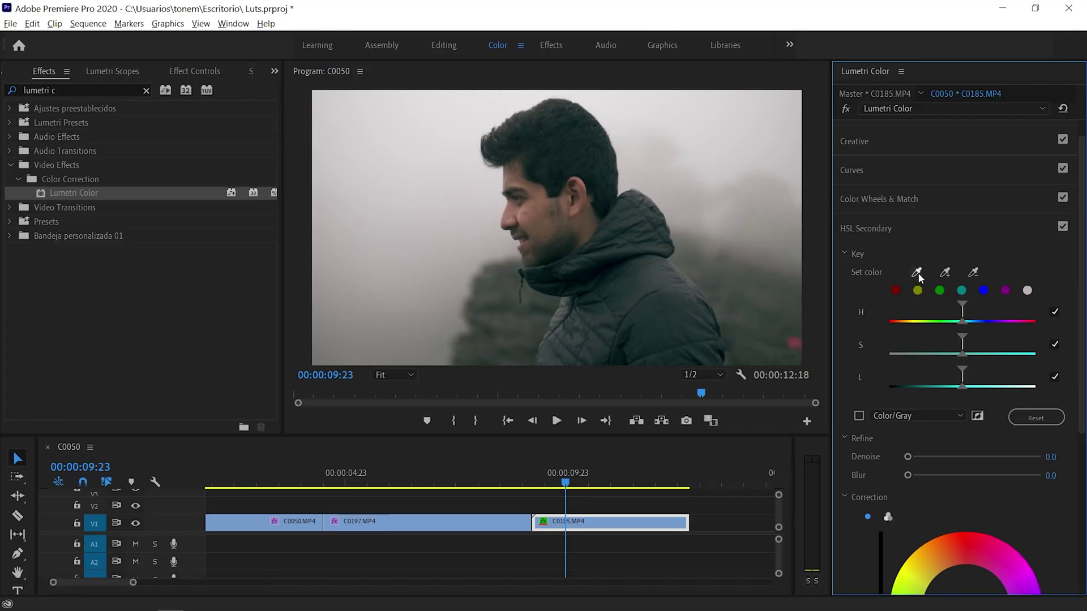
pyautogui.click(532, 230)
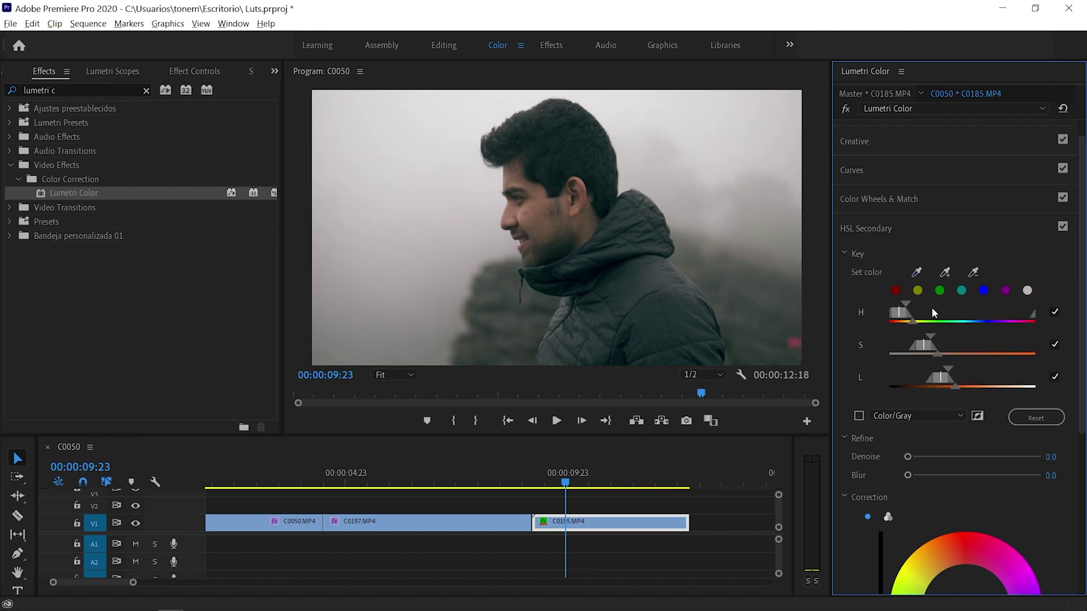
pyautogui.click(858, 416)
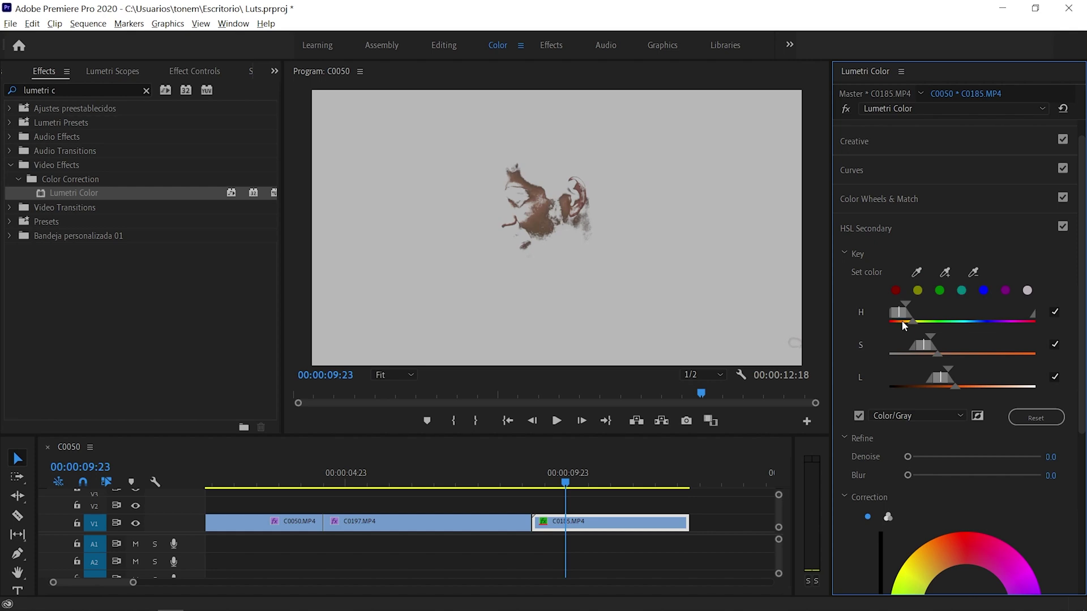
# Widen the hue, saturation and luma ranges to cover the man's whole face, then set Denoise to 49.7 and Blur to 14.0.
pyautogui.moveTo(914, 321); pyautogui.dragTo(997, 388)
pyautogui.moveTo(953, 354); pyautogui.dragTo(951, 355)
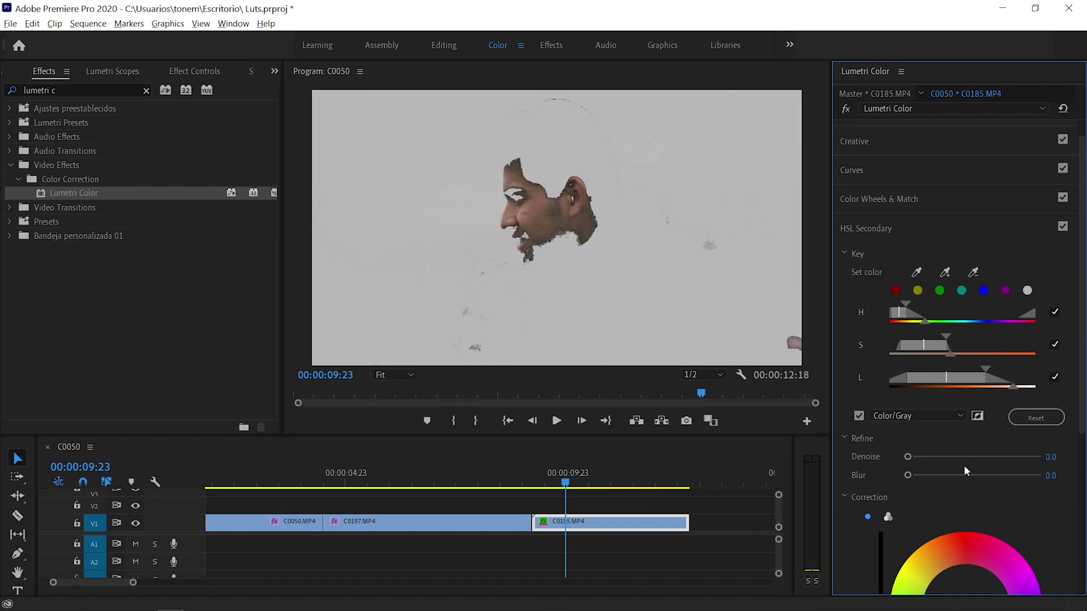
pyautogui.moveTo(985, 473); pyautogui.dragTo(999, 470)
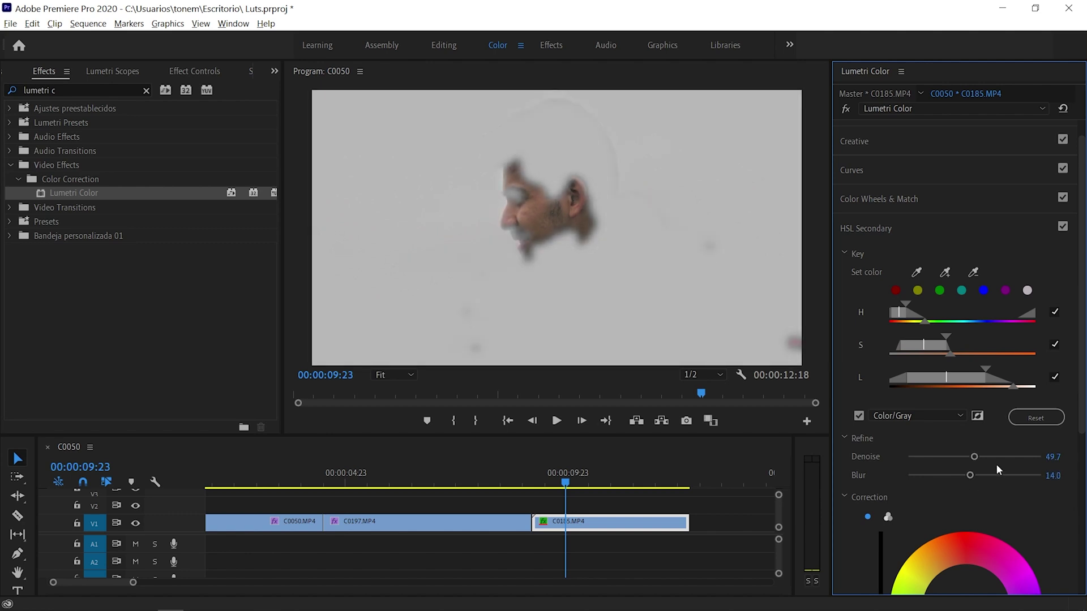
# Turn off the mask preview and switch the HSL Secondary correction to the three-way color wheels.
pyautogui.click(859, 416)
pyautogui.scroll(-5, 948, 309)
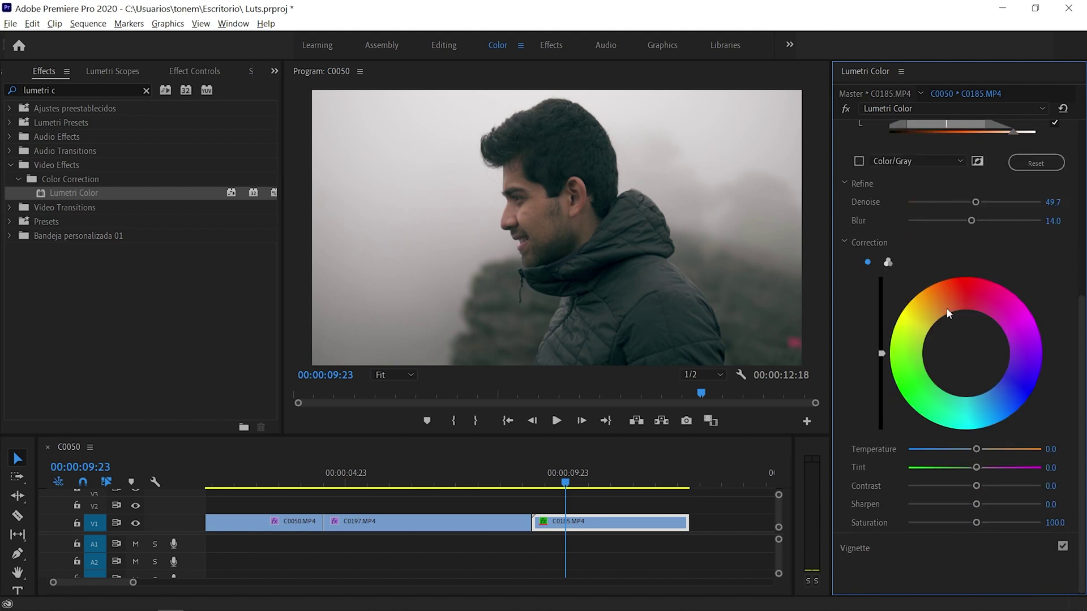
pyautogui.click(887, 263)
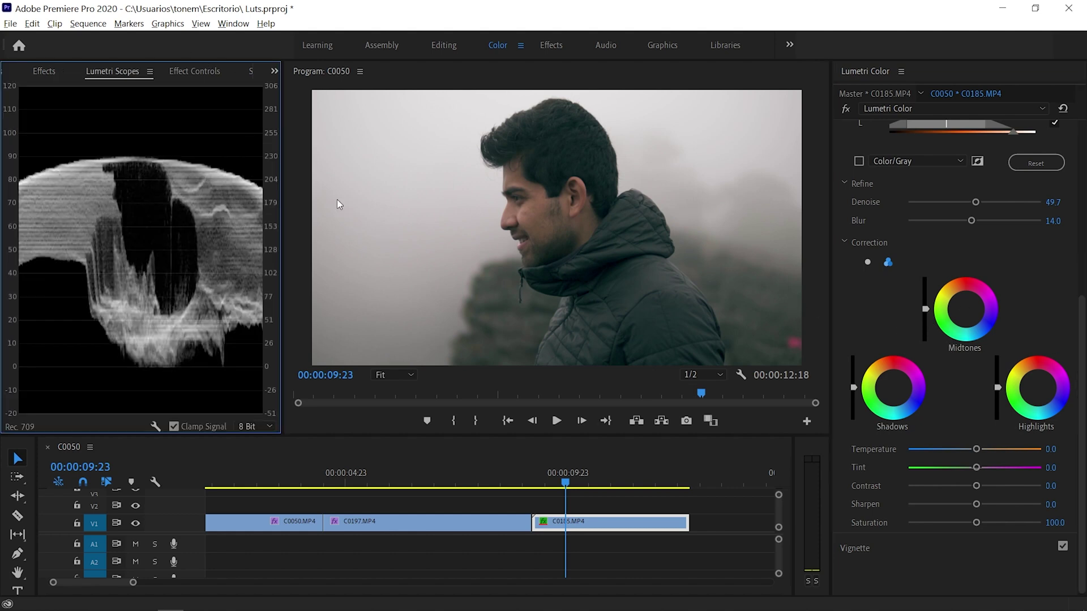
# Show the Vectorscope YUV in the Lumetri Scopes instead of the luma waveform, and widen the scopes area.
pyautogui.rightClick(92, 188)
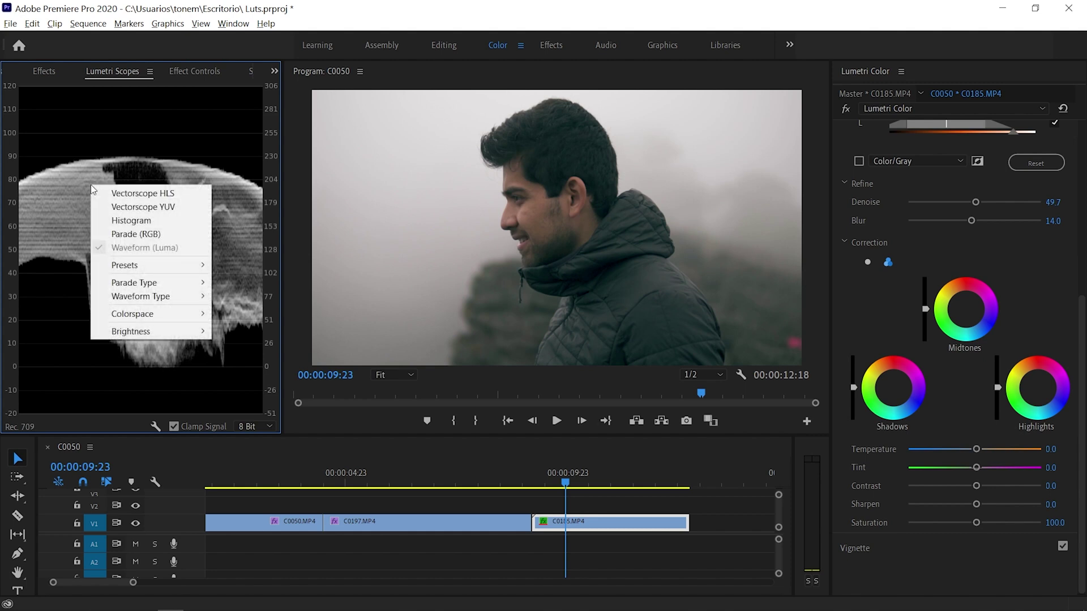
pyautogui.click(122, 203)
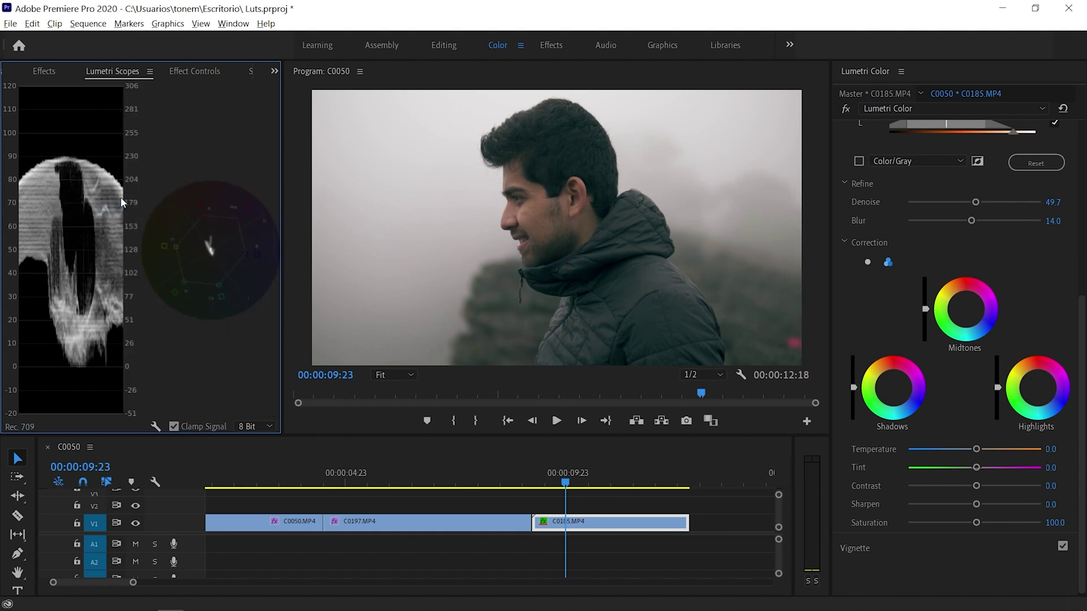
pyautogui.moveTo(281, 133); pyautogui.dragTo(330, 133)
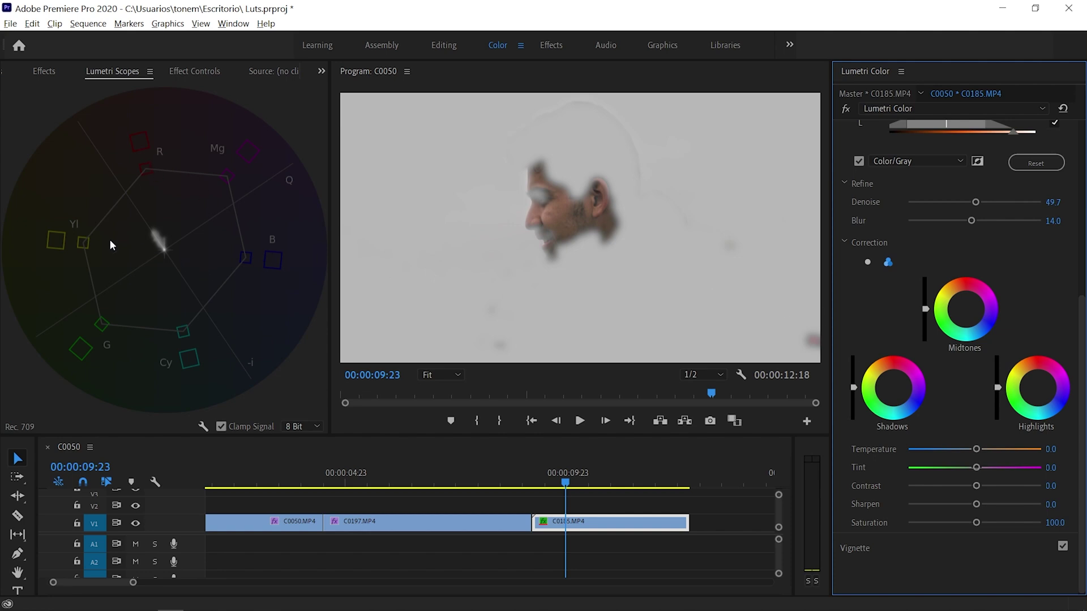
# Try pushing the skin midtones toward red, reset the wheel, and try raising the correction saturation to 155.6.
pyautogui.moveTo(966, 309); pyautogui.dragTo(950, 307)
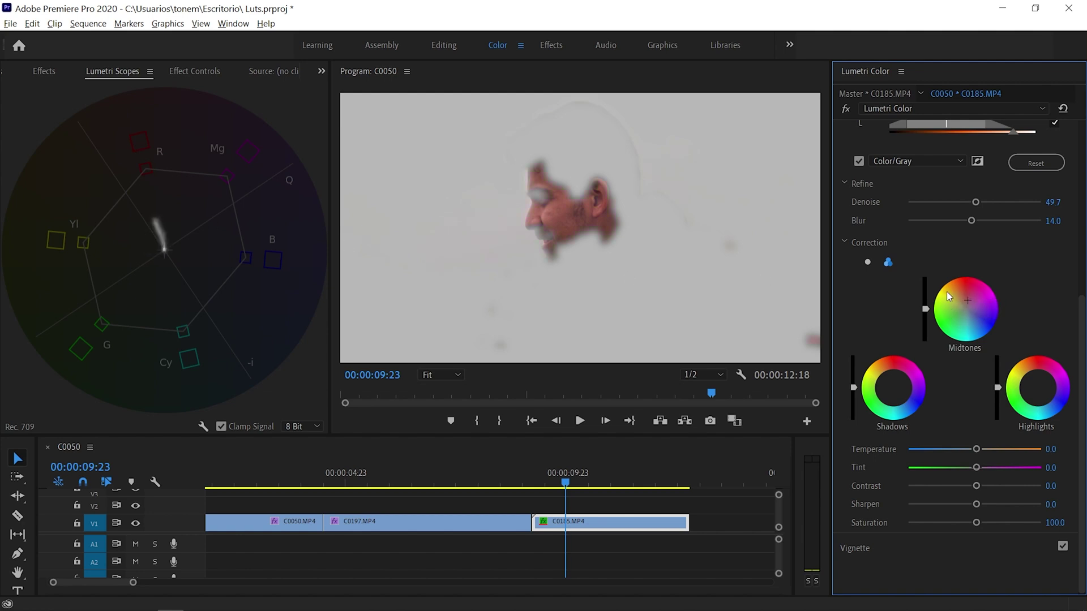
pyautogui.doubleClick(974, 308)
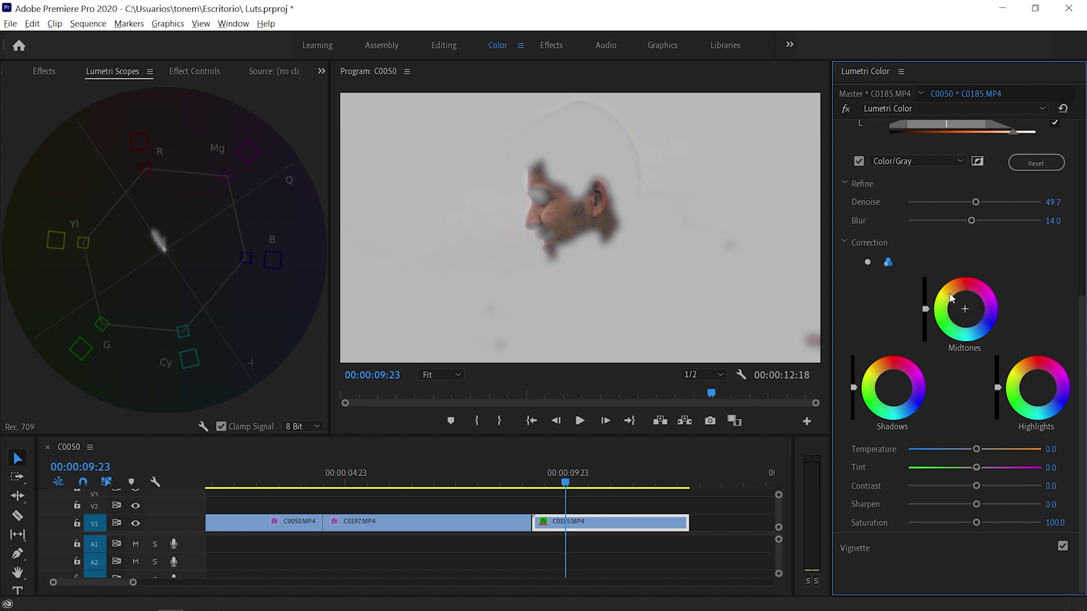
pyautogui.moveTo(975, 523); pyautogui.dragTo(1006, 524)
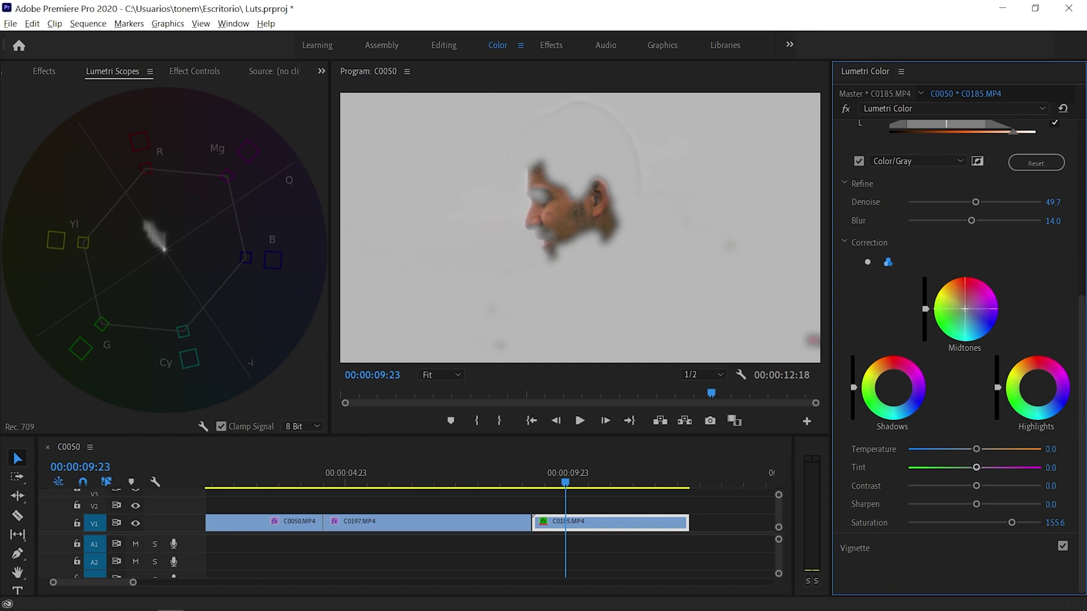
# Nudge the skin's midtones and shadows wheels slightly toward red, with saturation reset to 100, and hide the mask preview.
pyautogui.moveTo(965, 309); pyautogui.dragTo(965, 307)
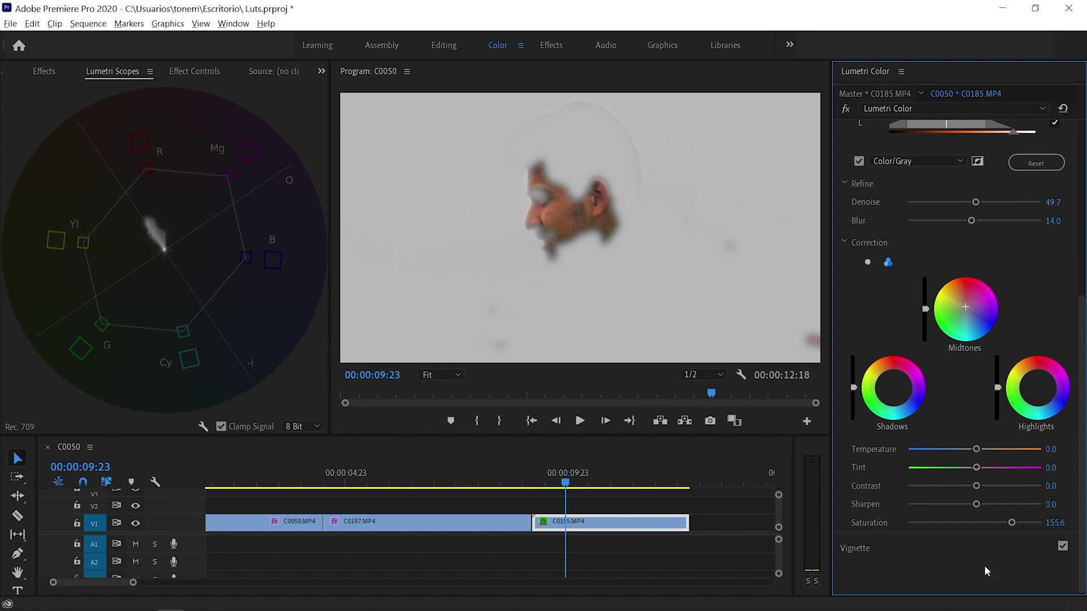
pyautogui.doubleClick(1010, 523)
pyautogui.click(897, 393)
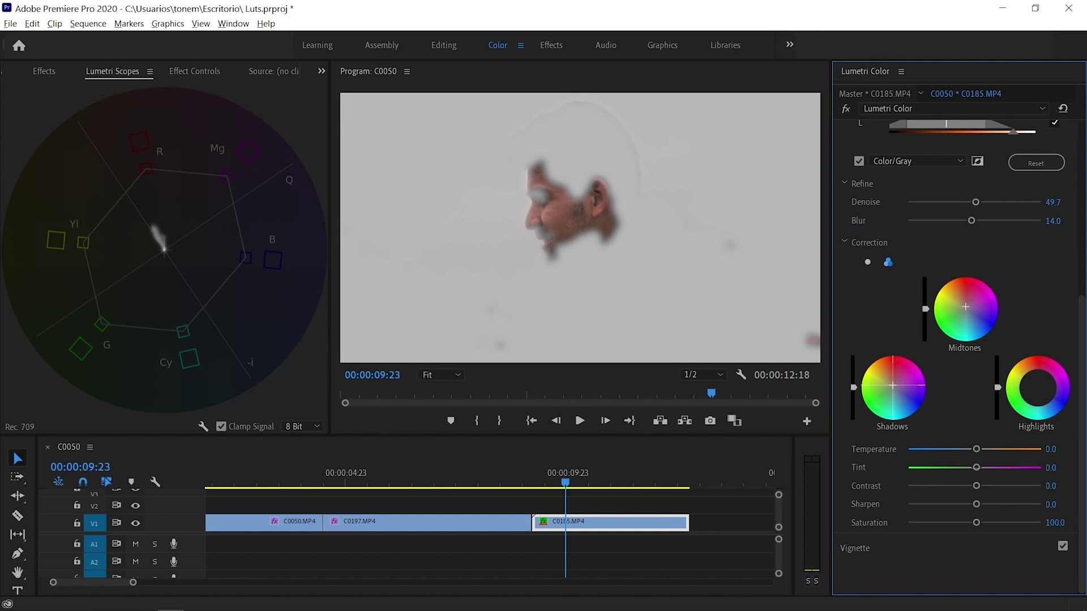
pyautogui.click(859, 161)
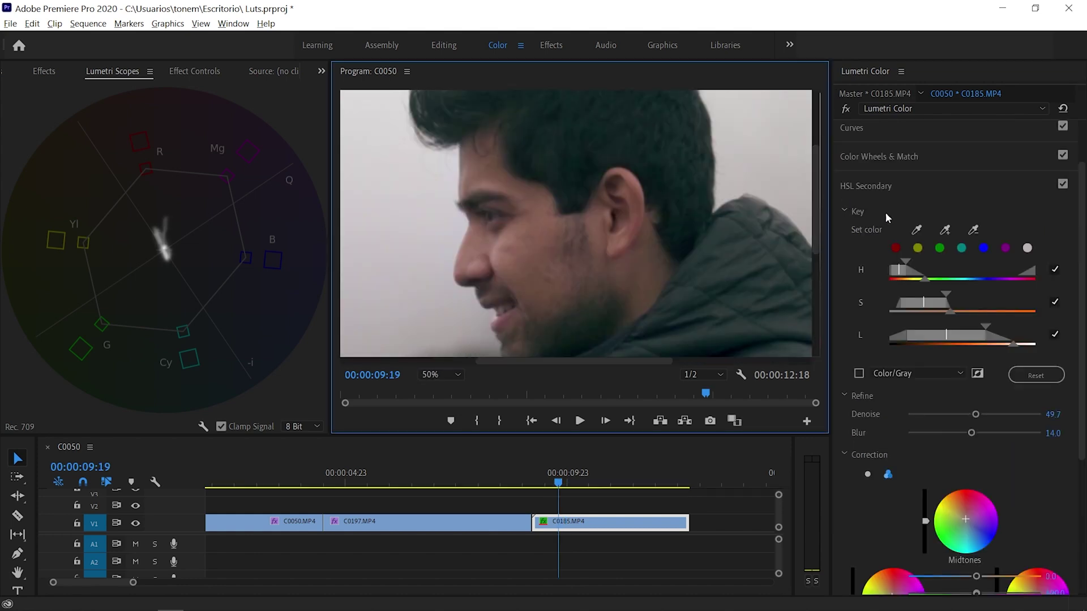
# Compare the portrait's skin tone with and without the HSL Secondary correction.
pyautogui.click(1063, 184)
pyautogui.click(1062, 184)
pyautogui.click(1062, 184)
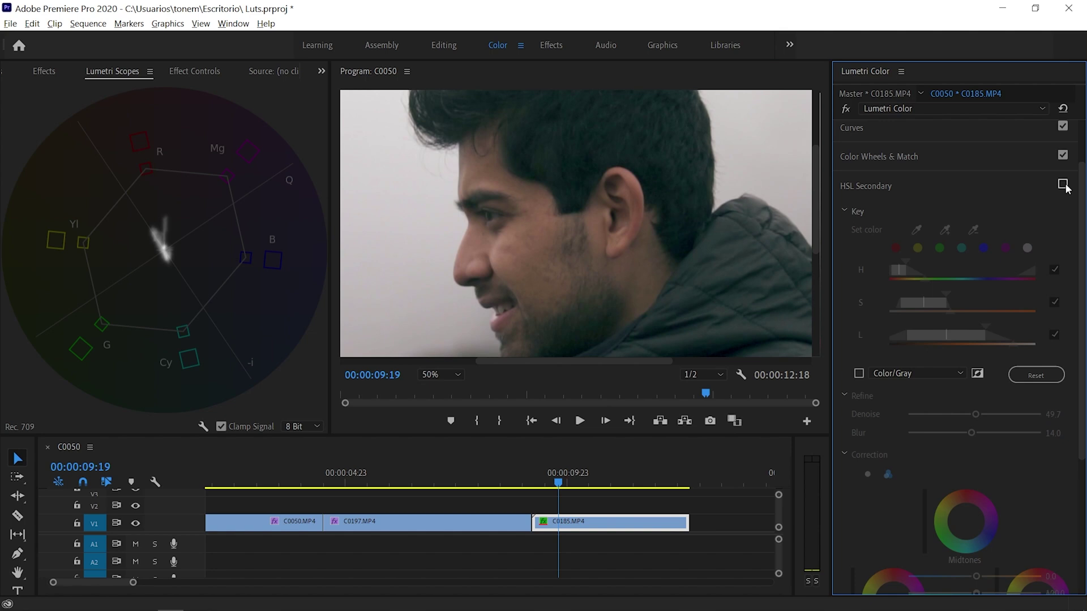
pyautogui.click(1062, 185)
pyautogui.click(1063, 184)
pyautogui.click(1063, 185)
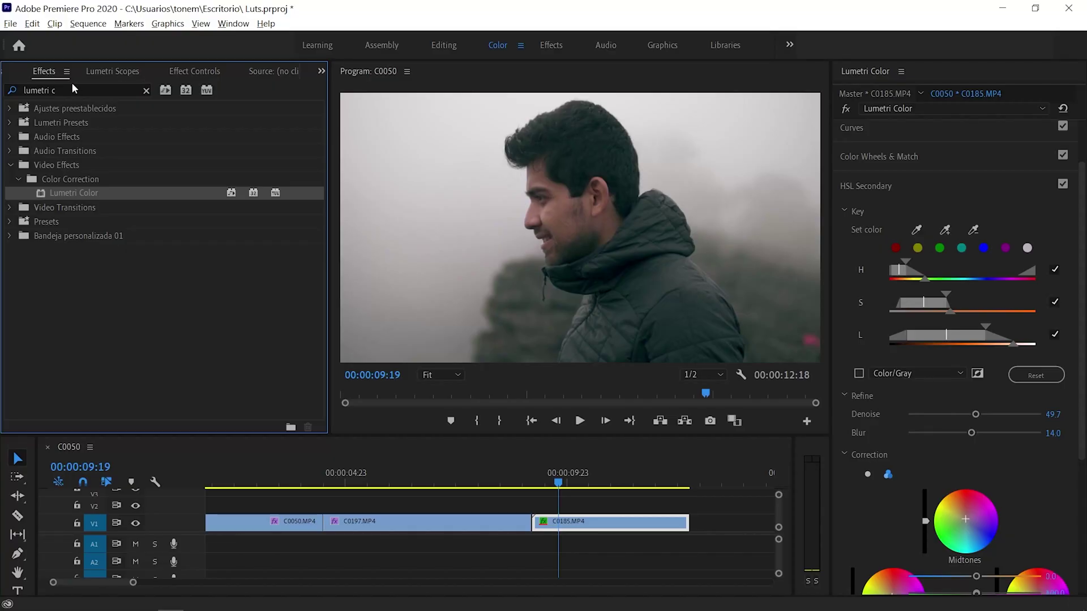
# Duplicate the portrait clip's last Lumetri Color effect by copying and pasting it, and select the copy.
pyautogui.click(203, 72)
pyautogui.scroll(-8, 76, 162)
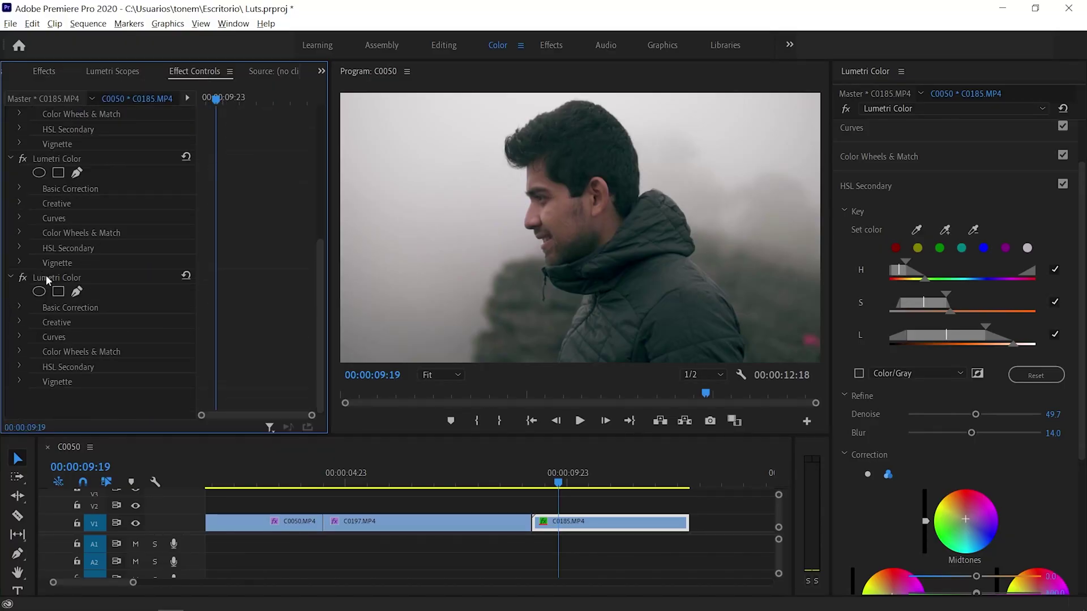
pyautogui.click(46, 274)
pyautogui.rightClick(46, 274)
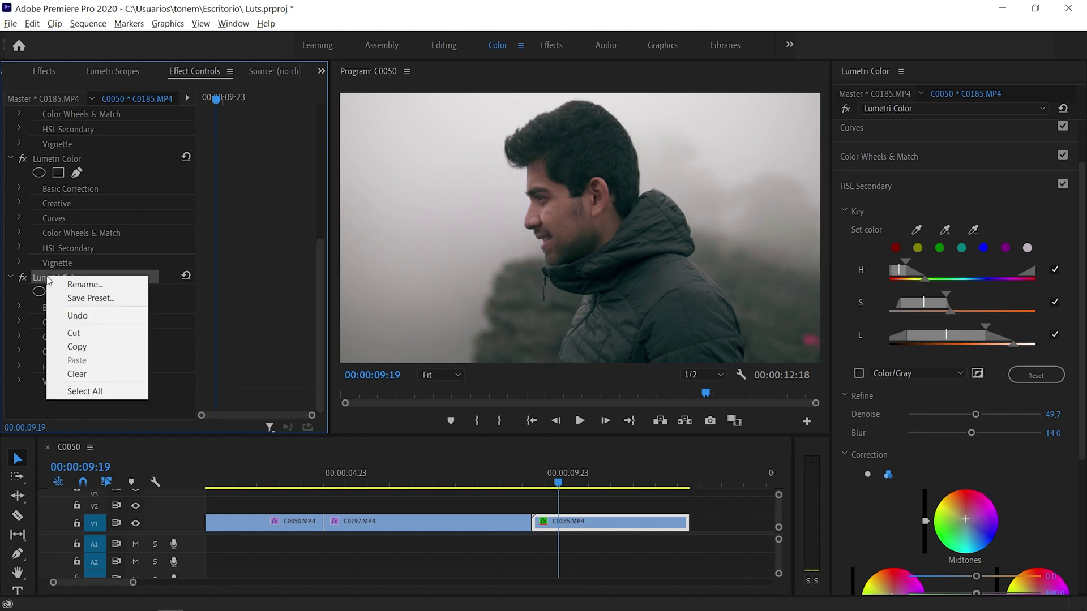
pyautogui.click(97, 342)
pyautogui.rightClick(131, 405)
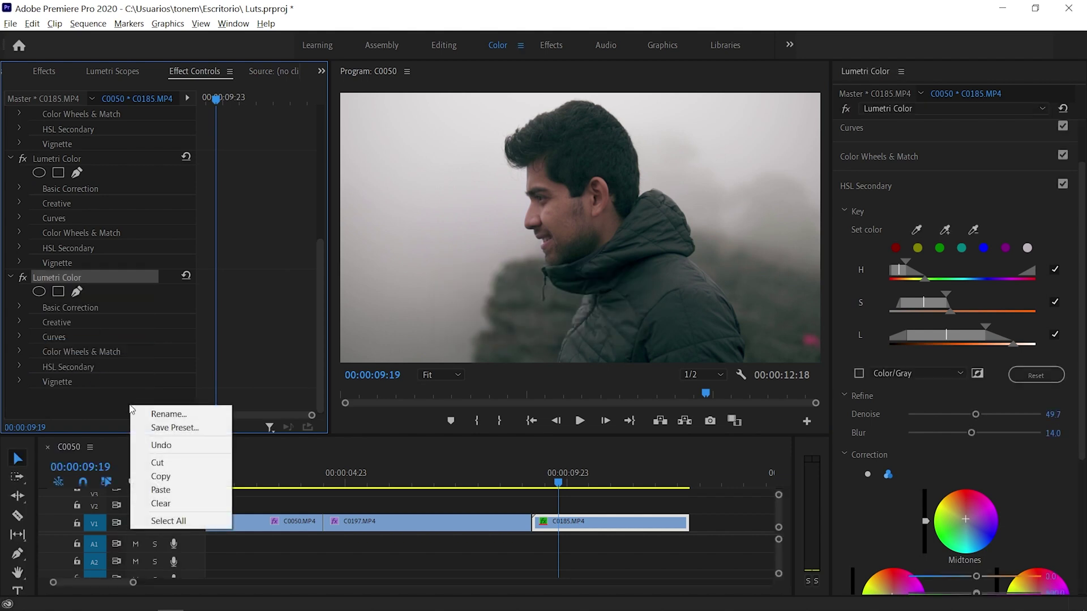
pyautogui.click(181, 488)
pyautogui.click(54, 284)
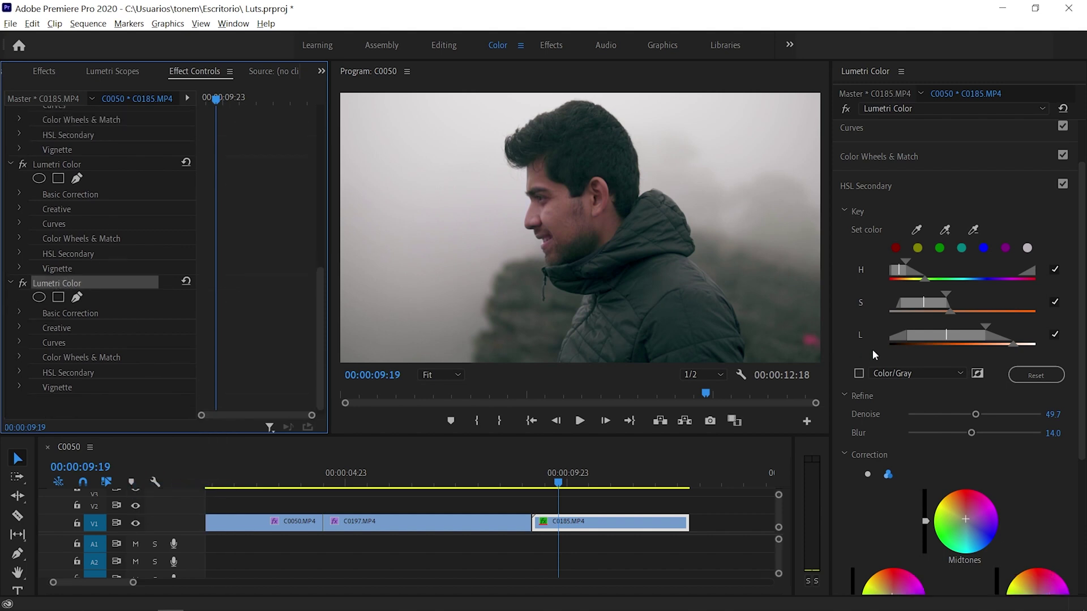
# Show the copied effect's skin key as a mask and invert it to select everything except the face.
pyautogui.scroll(-3, 865, 354)
pyautogui.click(859, 275)
pyautogui.scroll(3, 954, 337)
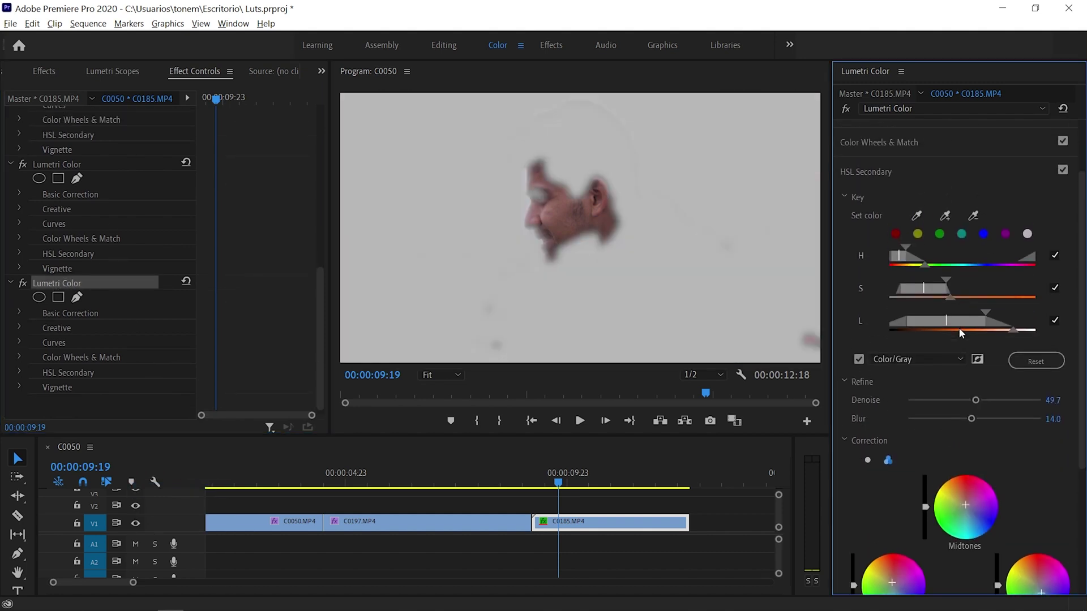
pyautogui.click(979, 363)
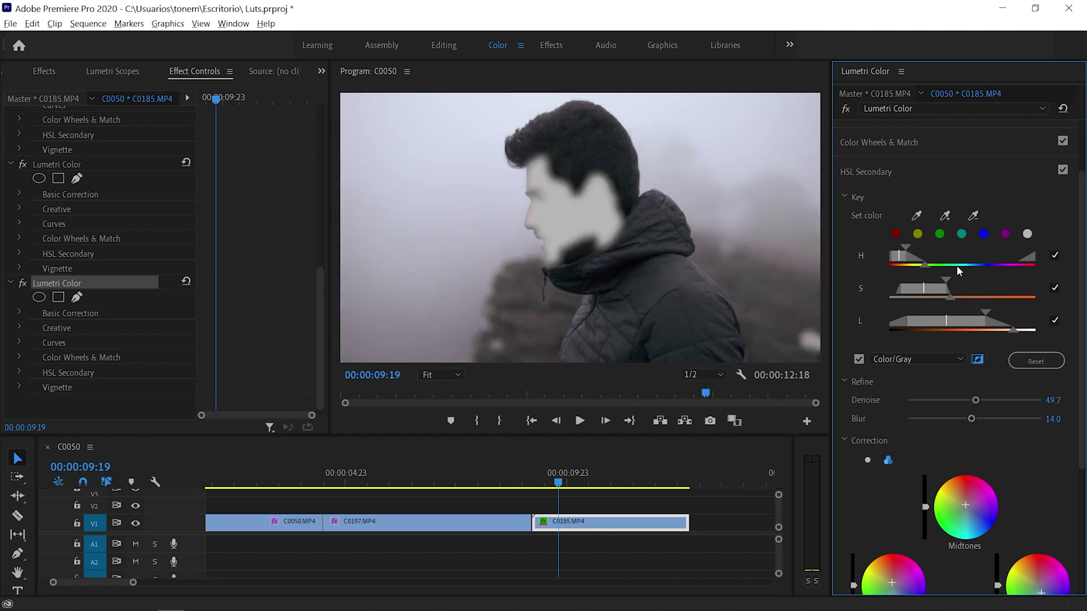
# Switch the inverted key's correction to the single color wheel and shift the background and jacket slightly toward blue.
pyautogui.scroll(-4, 940, 283)
pyautogui.click(867, 347)
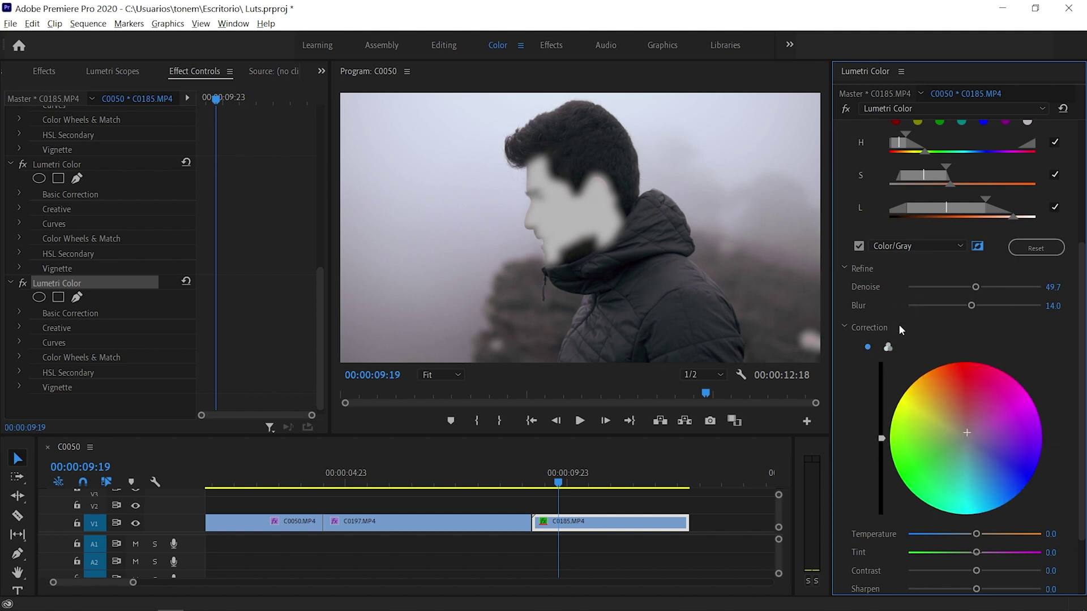
pyautogui.scroll(-2, 962, 306)
pyautogui.moveTo(960, 356); pyautogui.dragTo(972, 363)
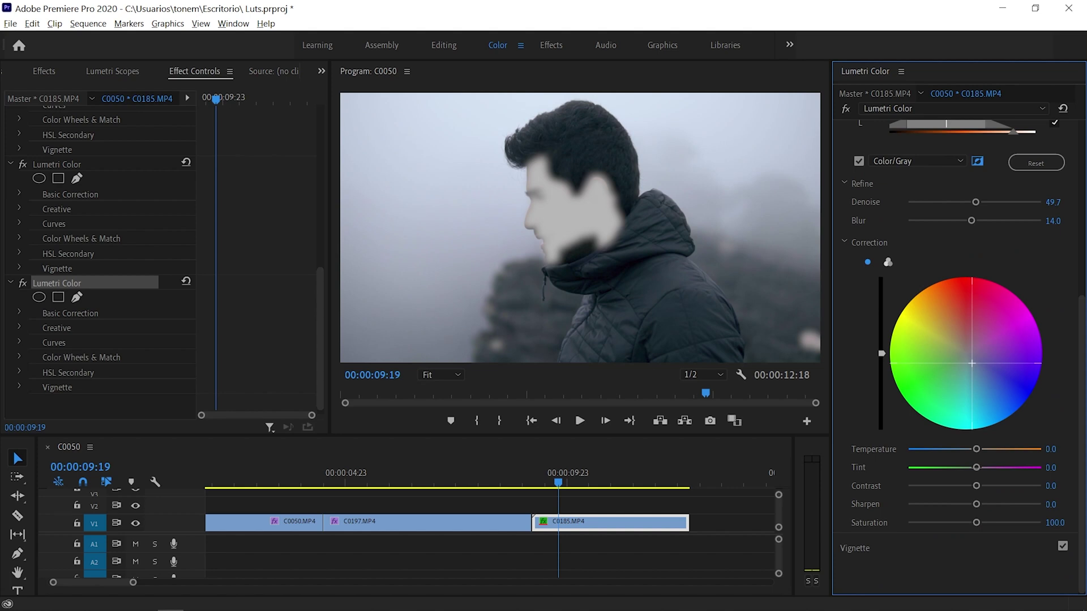
# Collapse HSL Secondary and compare the portrait with and without the blue background correction.
pyautogui.scroll(5, 949, 365)
pyautogui.click(998, 219)
pyautogui.click(997, 219)
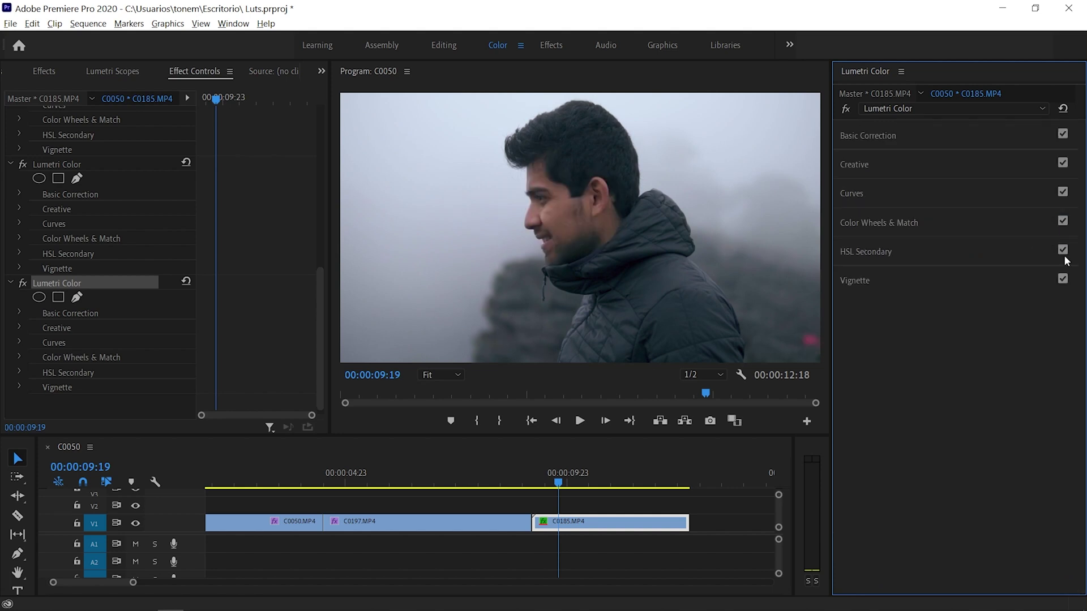
pyautogui.click(1063, 251)
pyautogui.click(1063, 251)
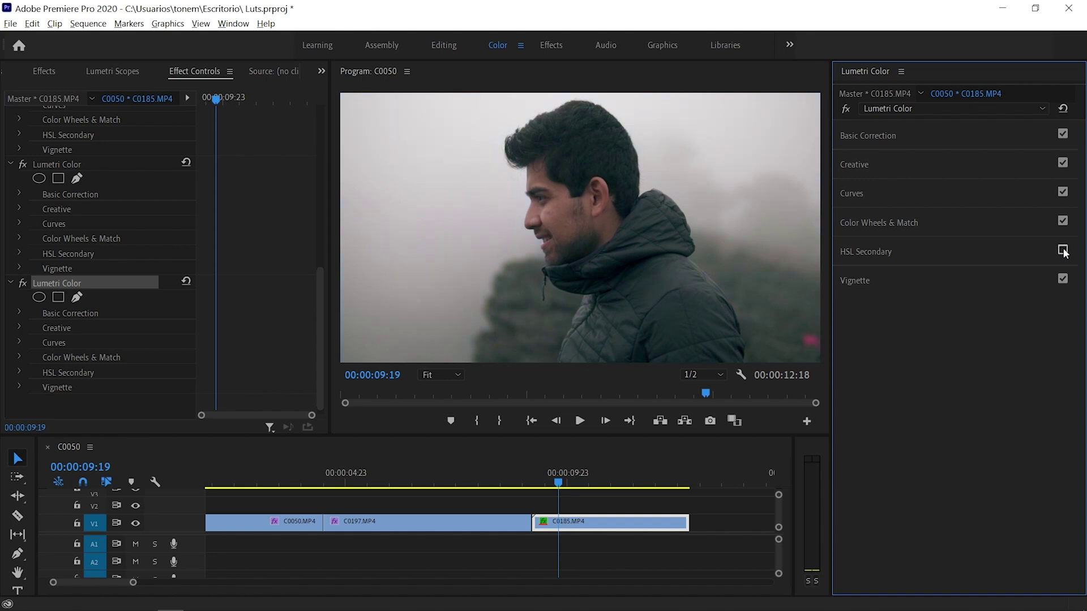